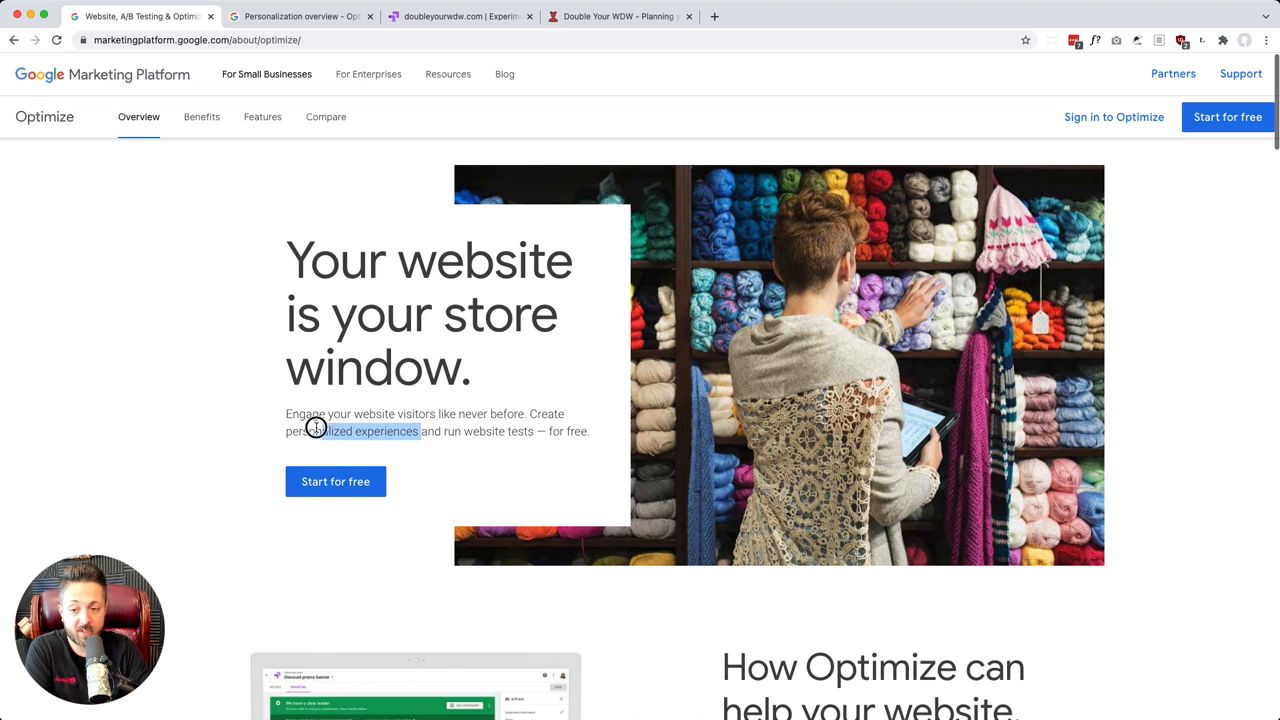
Read the Optimize product page's introduction and the intro paragraph of the Personalization overview help article.
{"action": "left_click", "coordinate": [481, 435]}
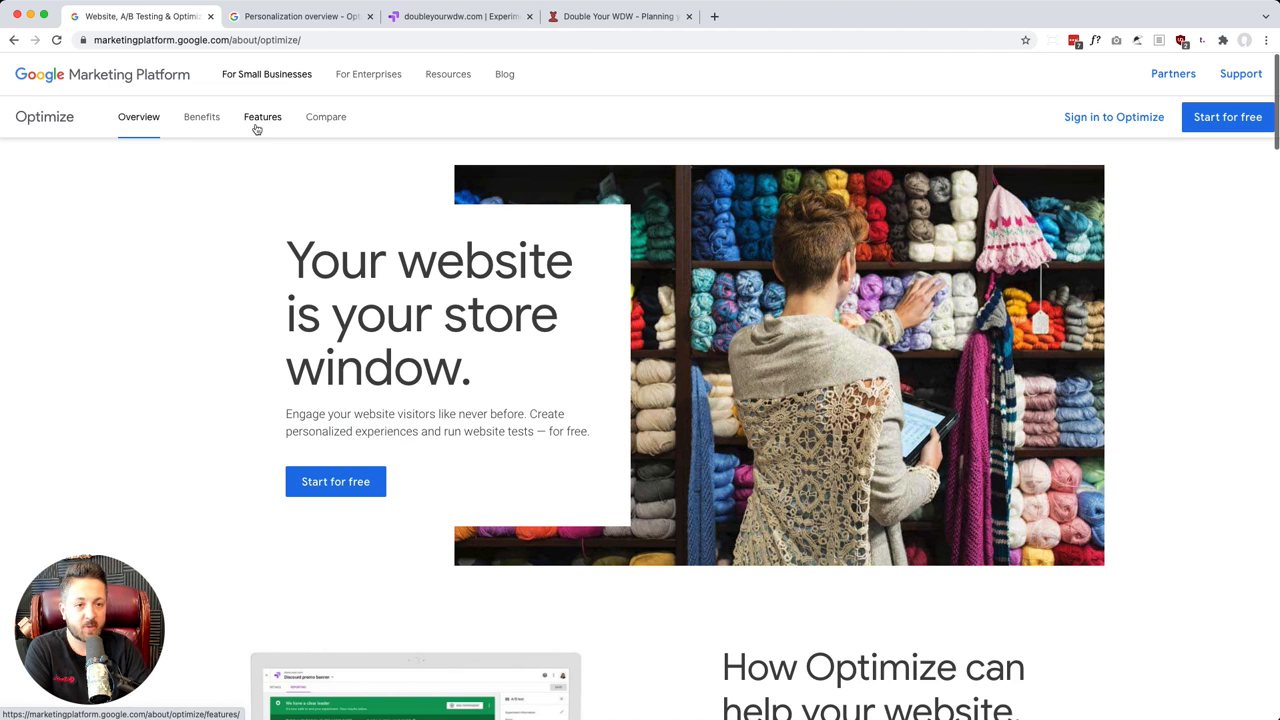
{"action": "left_click", "coordinate": [265, 20]}
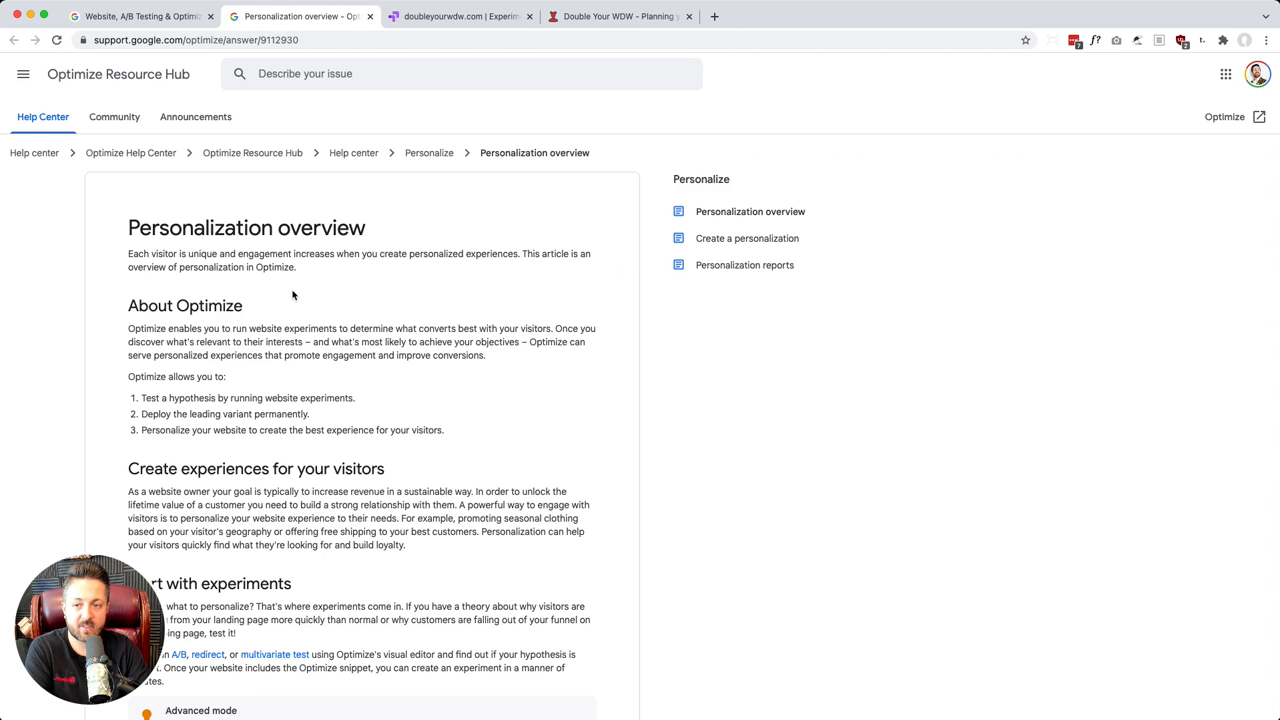
{"action": "triple_click", "coordinate": [273, 261]}
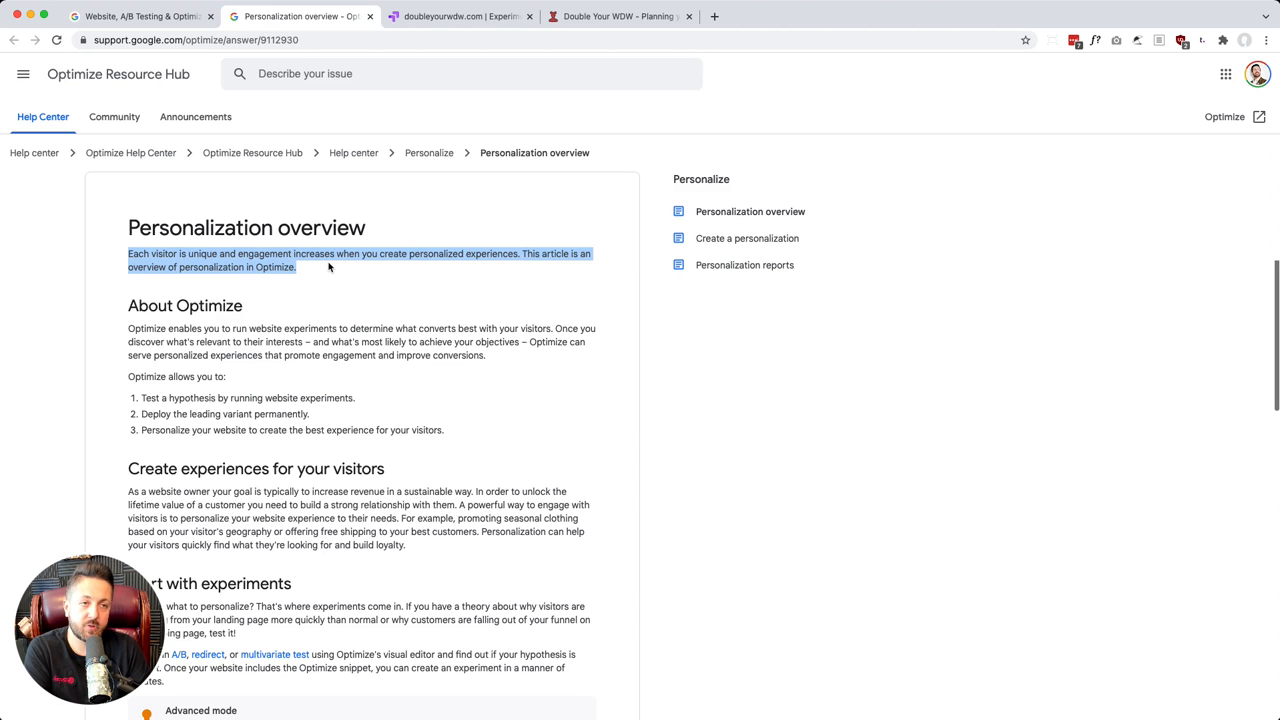
{"action": "left_click", "coordinate": [511, 198]}
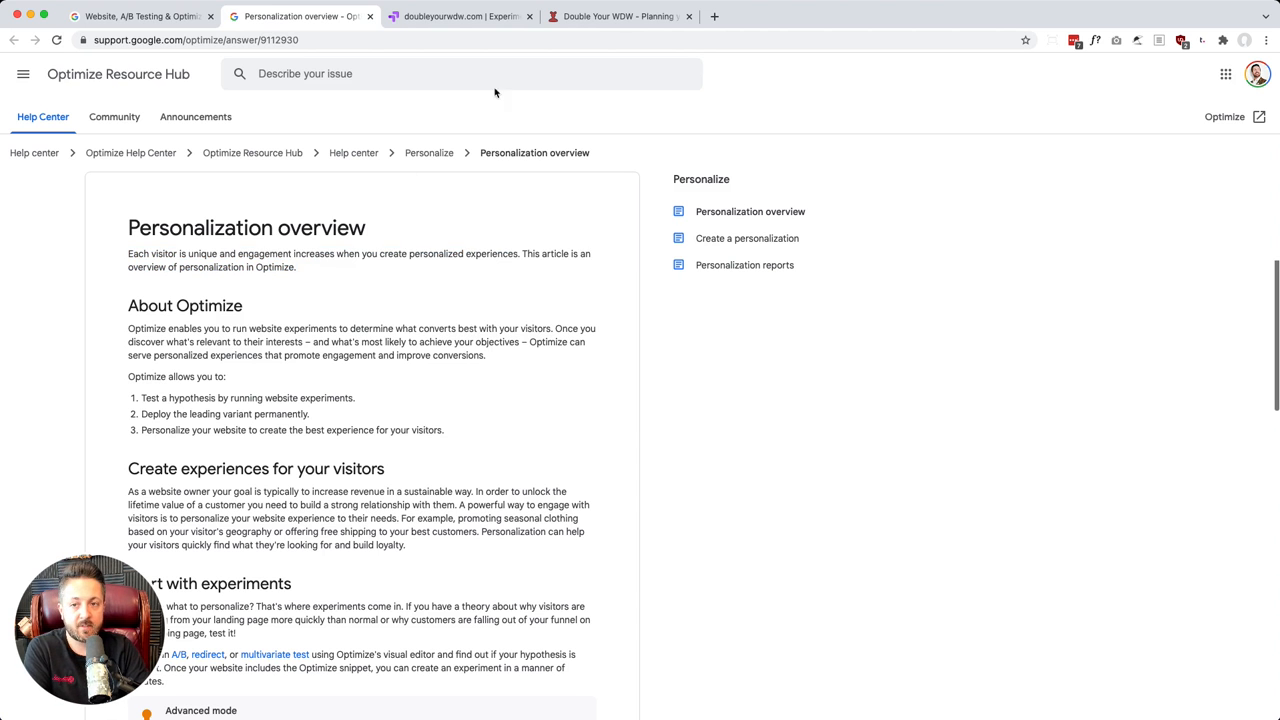
Examine the Double Your WDW home page, including its main heading and the introduction video below it.
{"action": "left_click", "coordinate": [459, 10]}
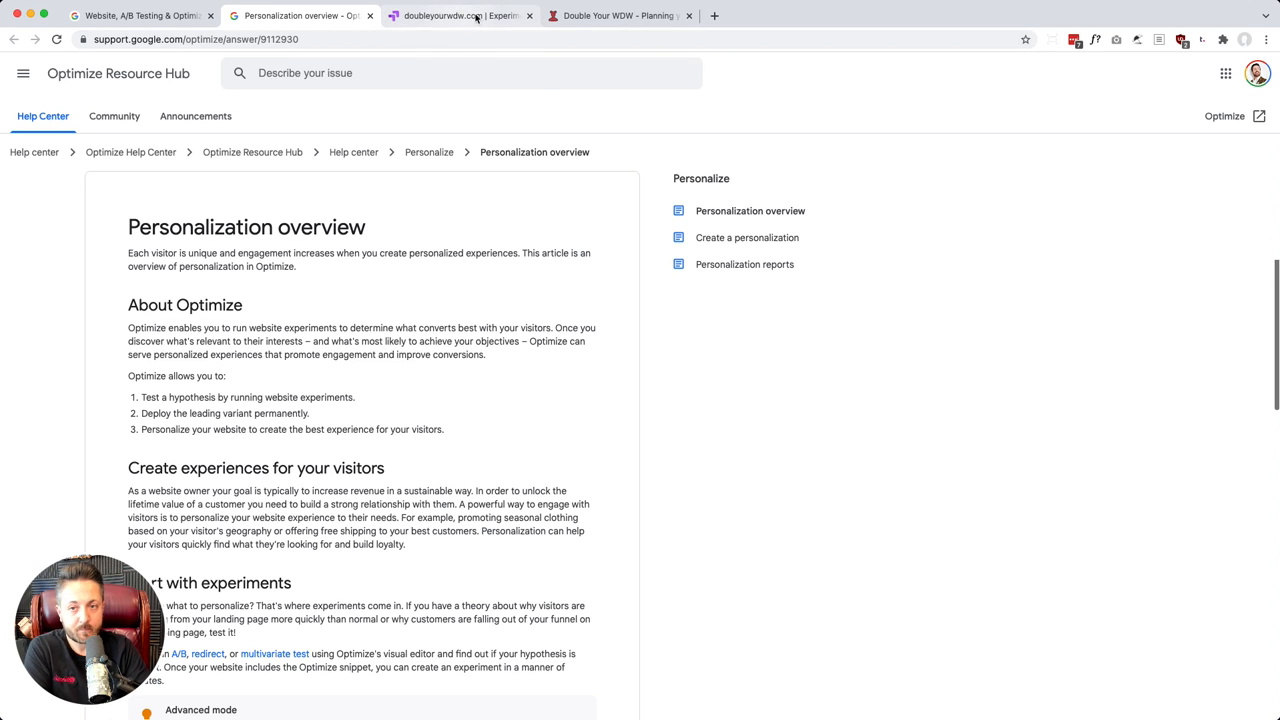
{"action": "left_click", "coordinate": [579, 12]}
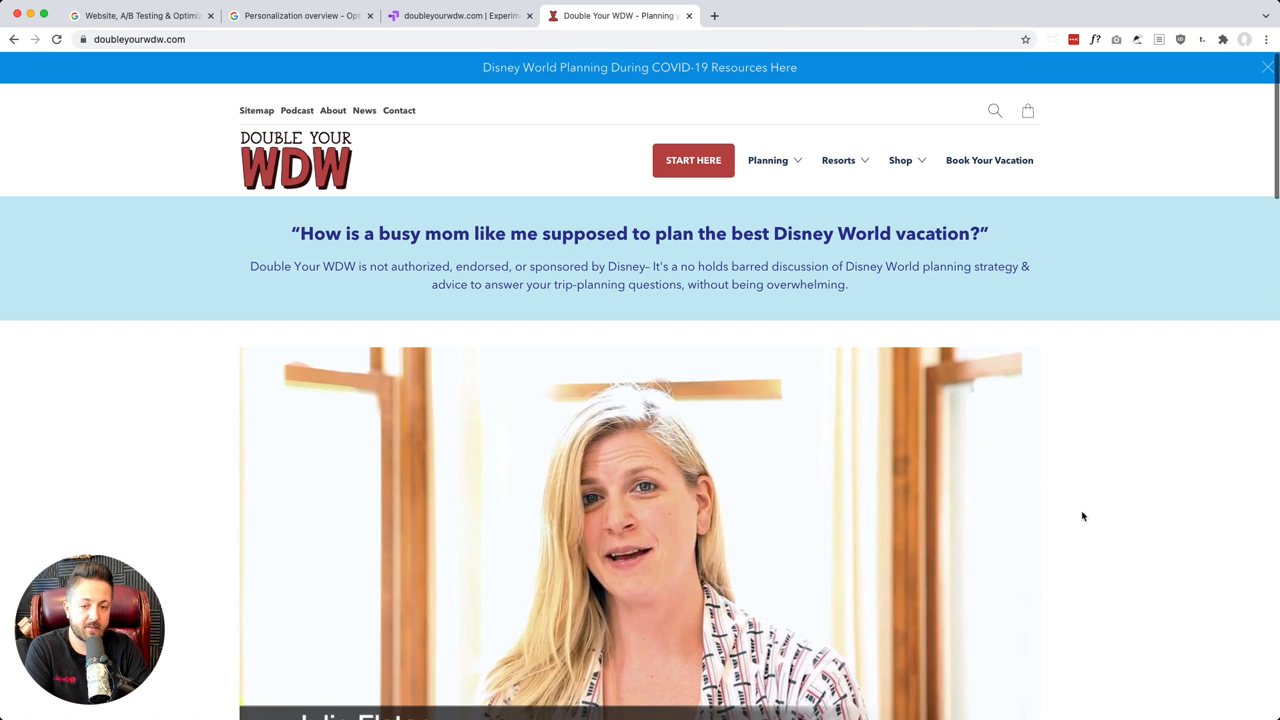
{"action": "scroll", "coordinate": [814, 294], "scroll_direction": "down", "scroll_amount": 2}
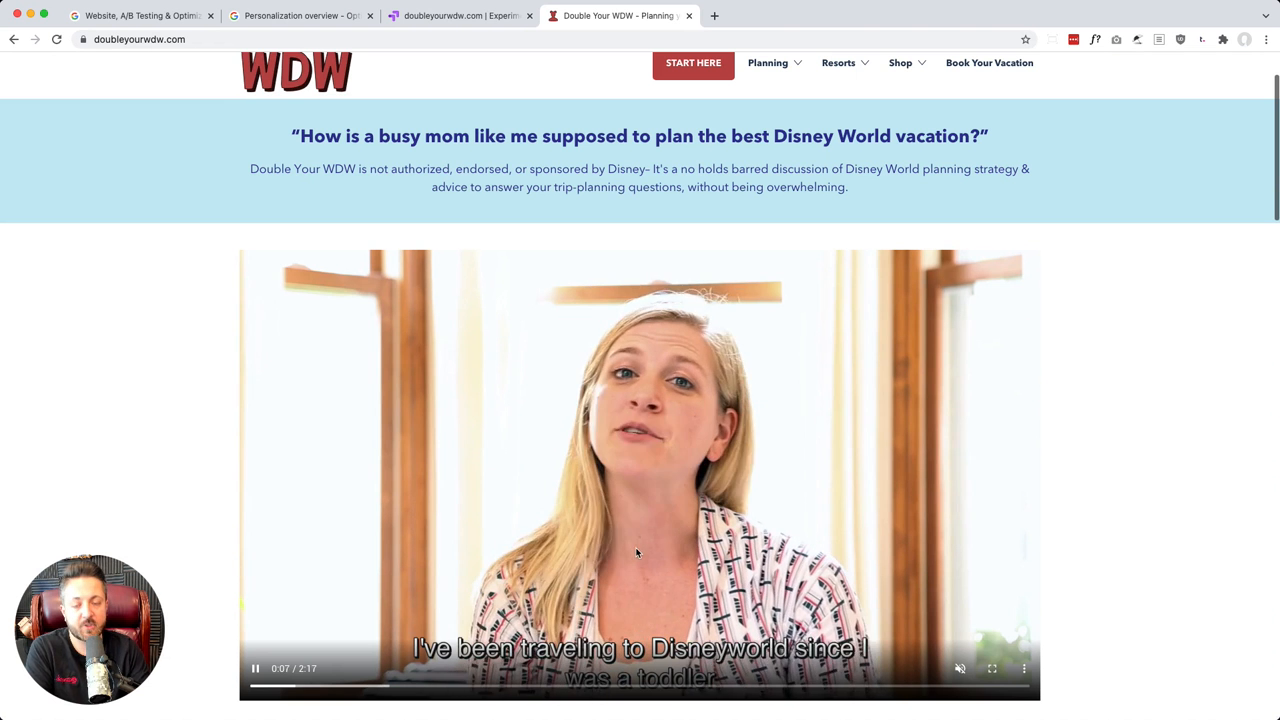
{"action": "scroll", "coordinate": [636, 552], "scroll_direction": "up", "scroll_amount": 2}
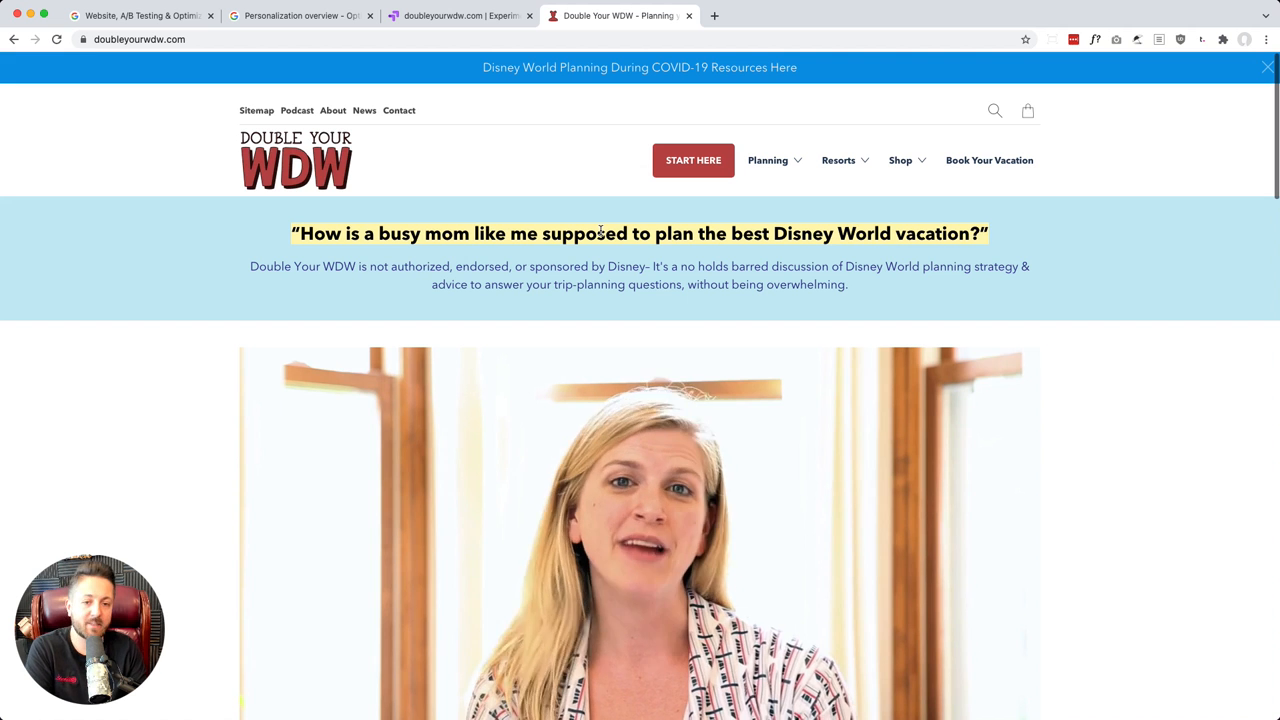
{"action": "left_click", "coordinate": [600, 232]}
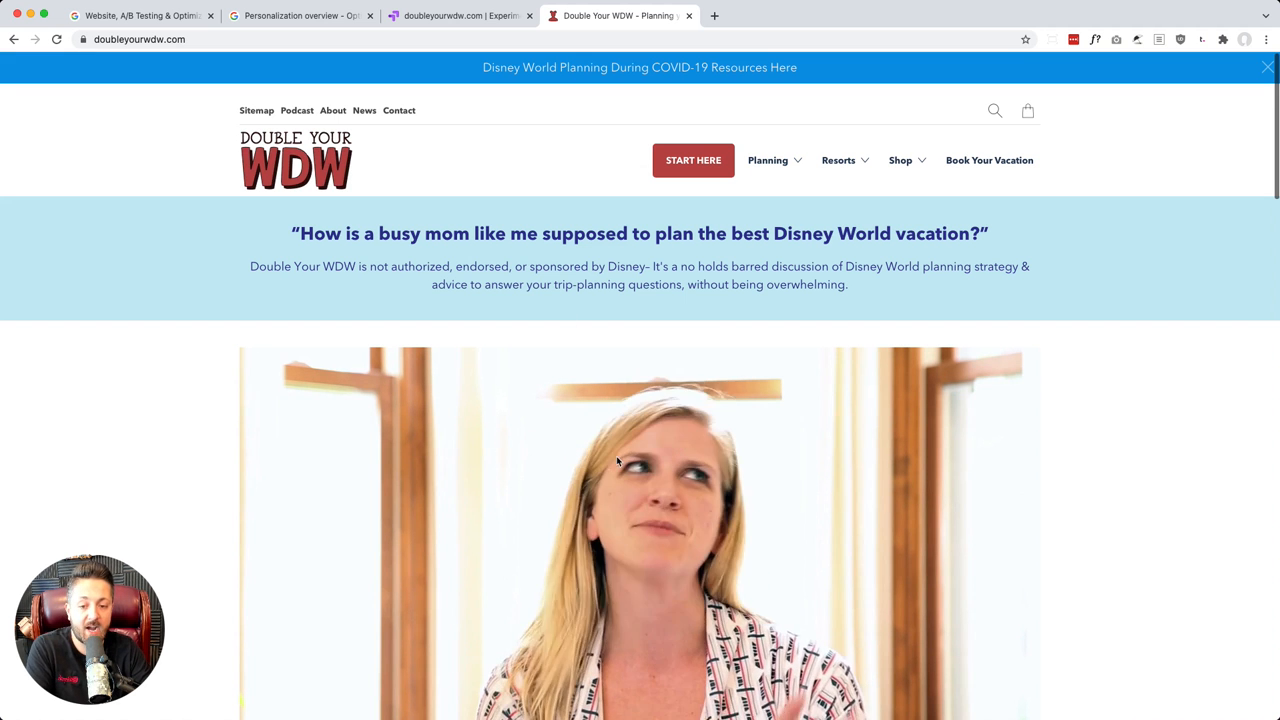
{"action": "triple_click", "coordinate": [614, 233]}
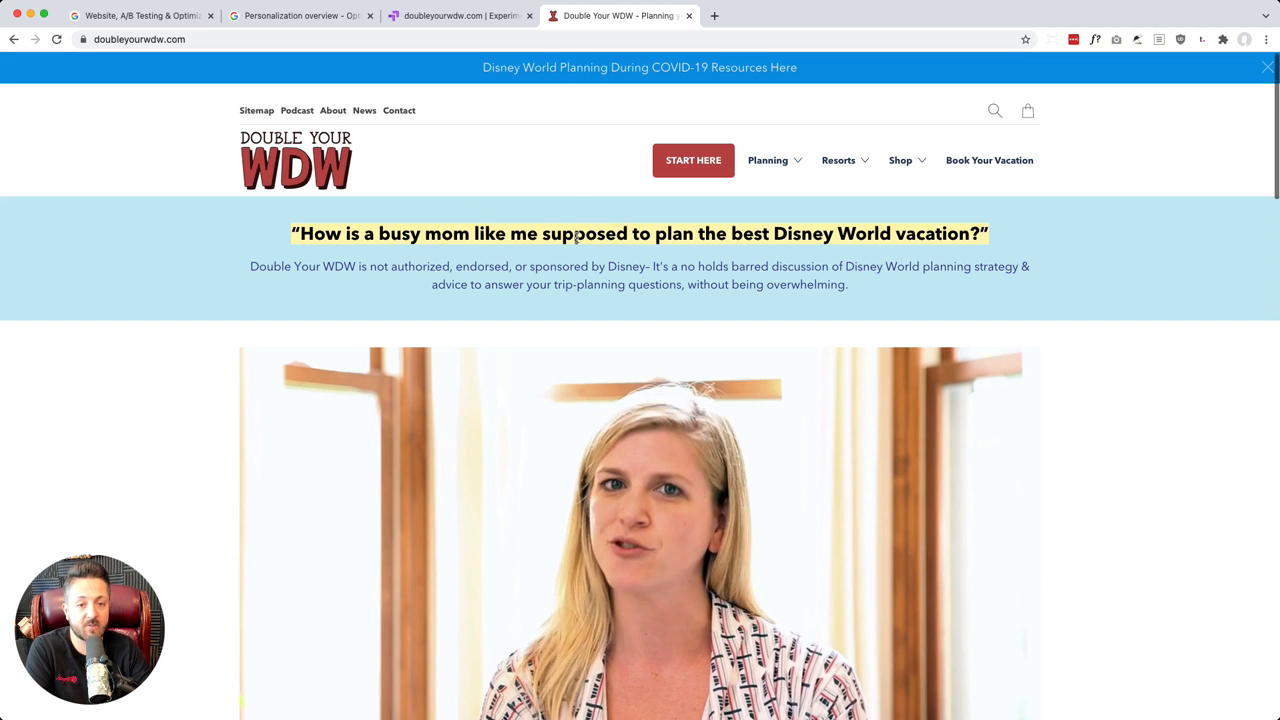
Copy the link address of the Book Your Vacation page from the site navigation.
{"action": "left_click", "coordinate": [1043, 209]}
{"action": "right_click", "coordinate": [991, 162]}
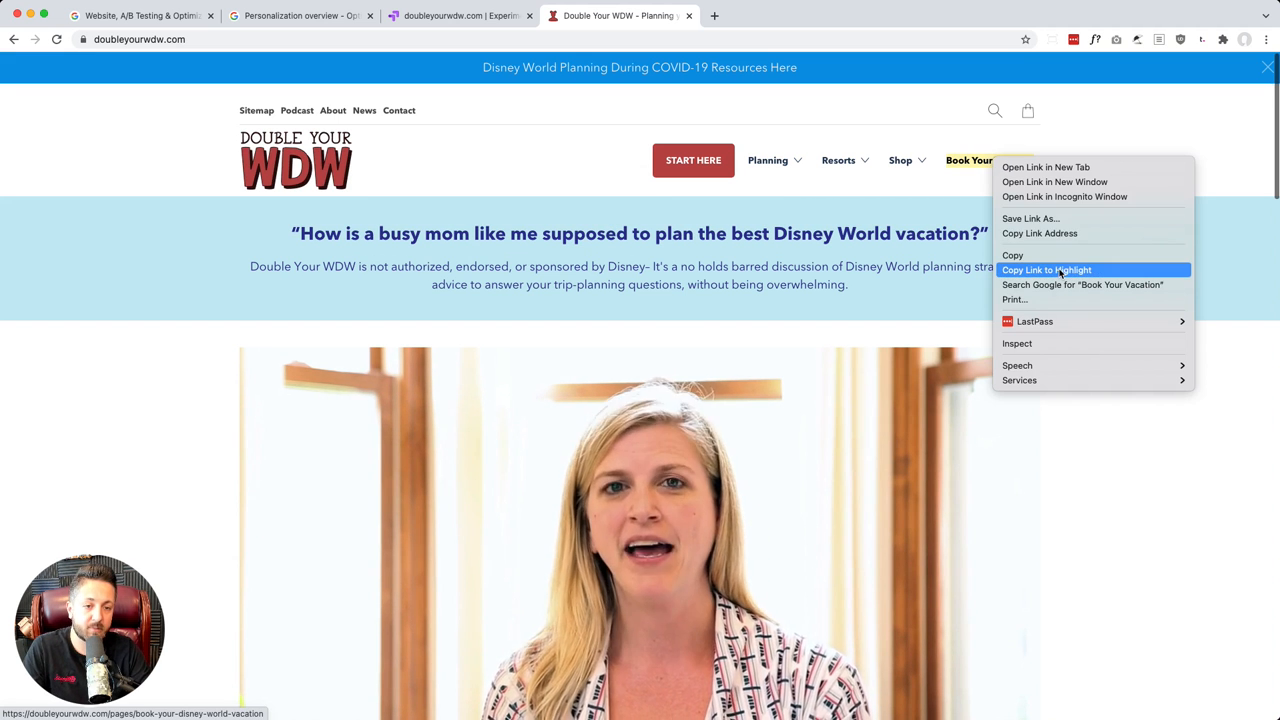
{"action": "left_click", "coordinate": [1058, 233]}
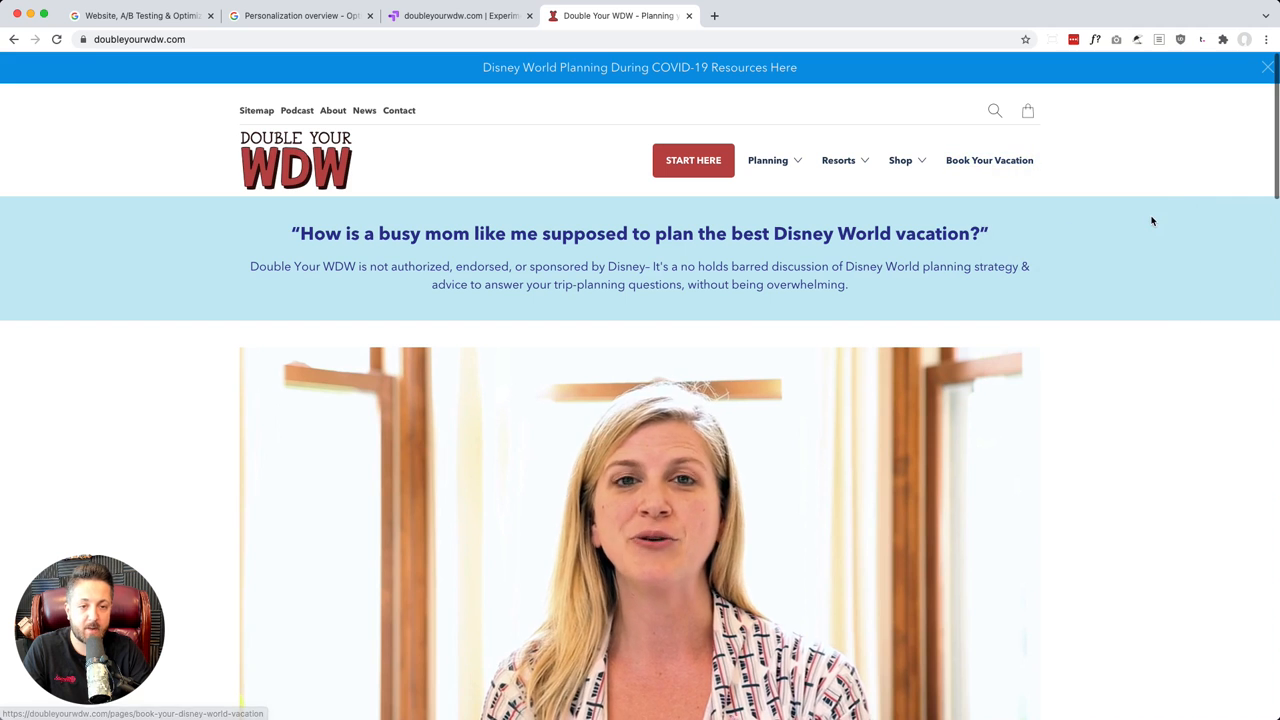
{"action": "left_click", "coordinate": [437, 17]}
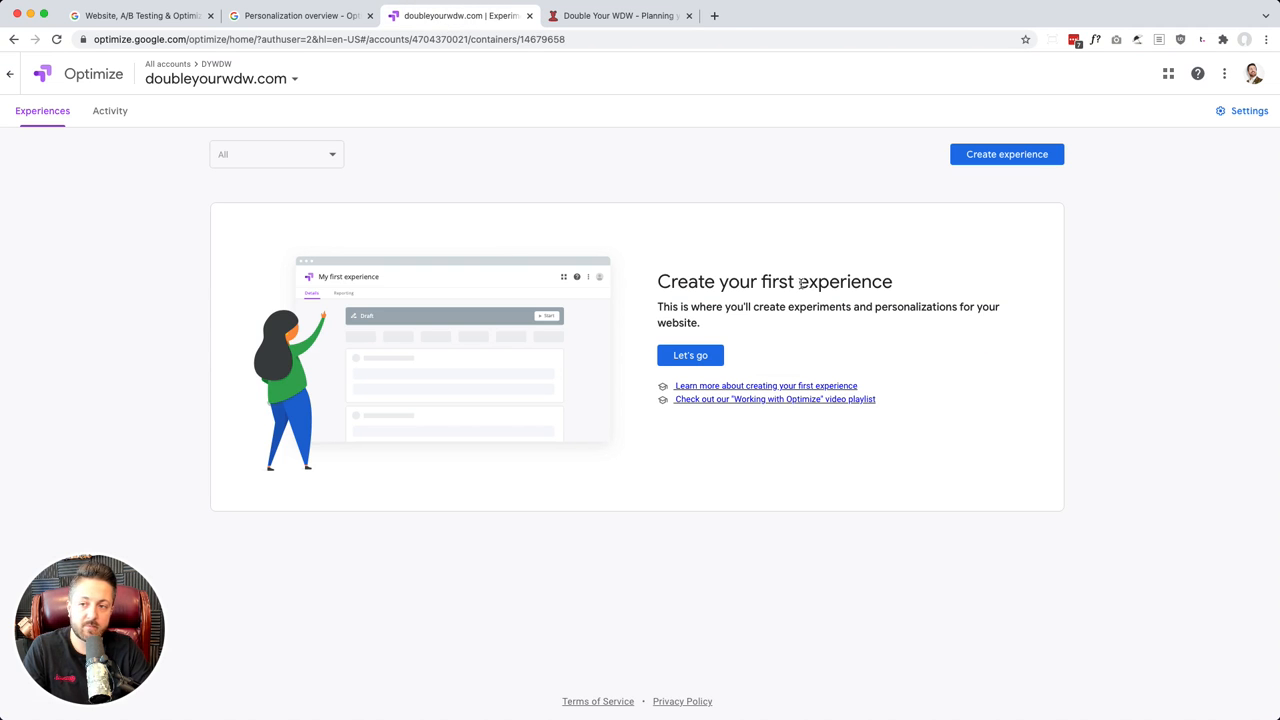
{"action": "left_click", "coordinate": [56, 39]}
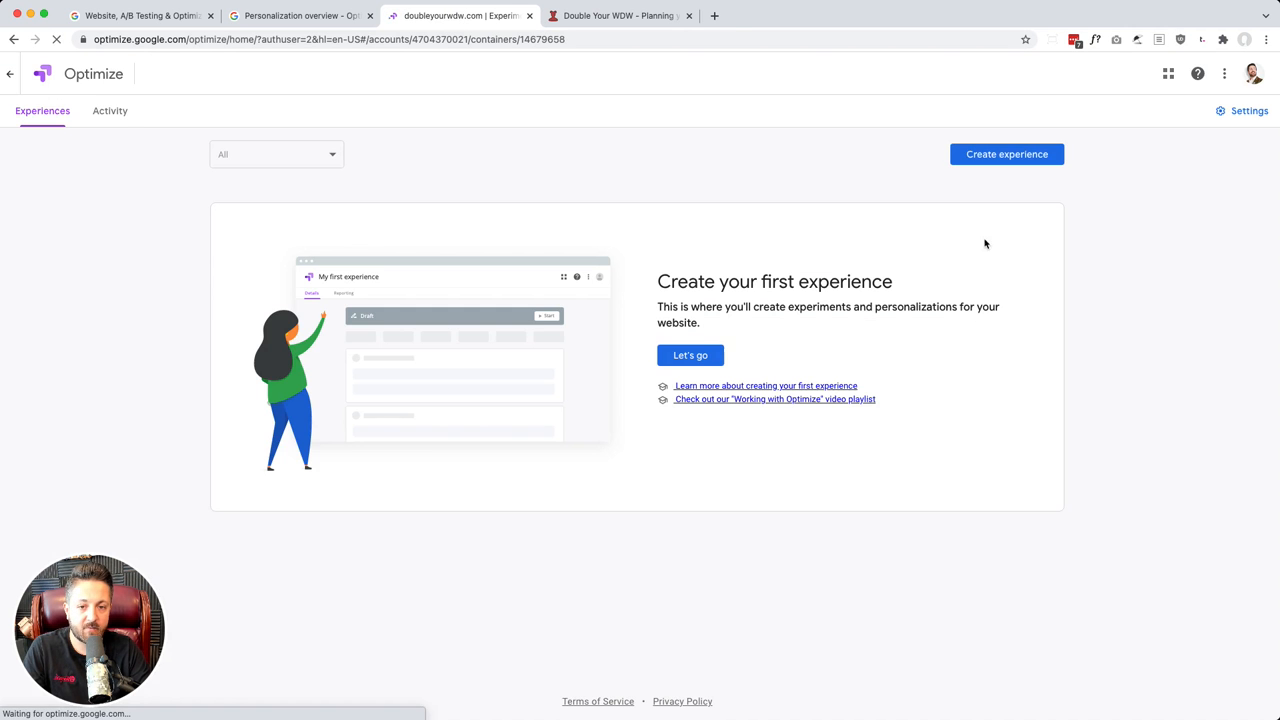
{"action": "left_click", "coordinate": [982, 154]}
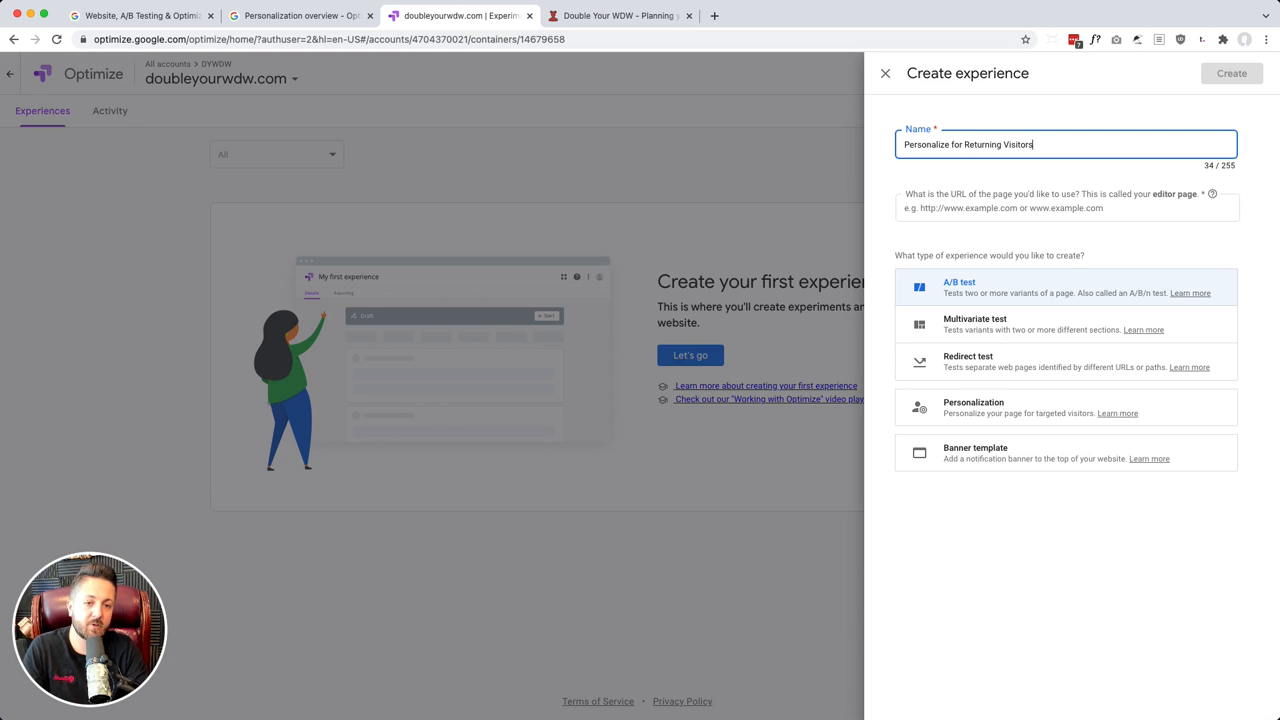
{"action": "left_click", "coordinate": [998, 208]}
{"action": "type", "text": "ht"}
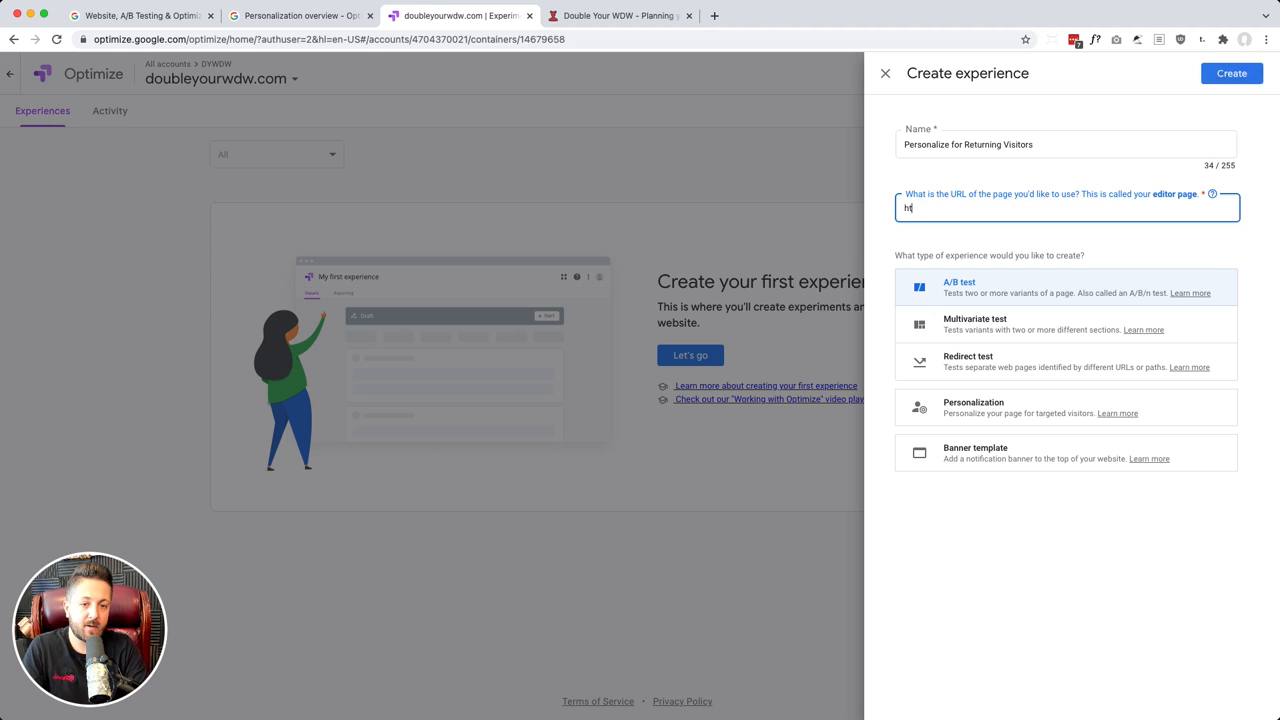
{"action": "type", "text": "tps://doubleyourwdw.com/"}
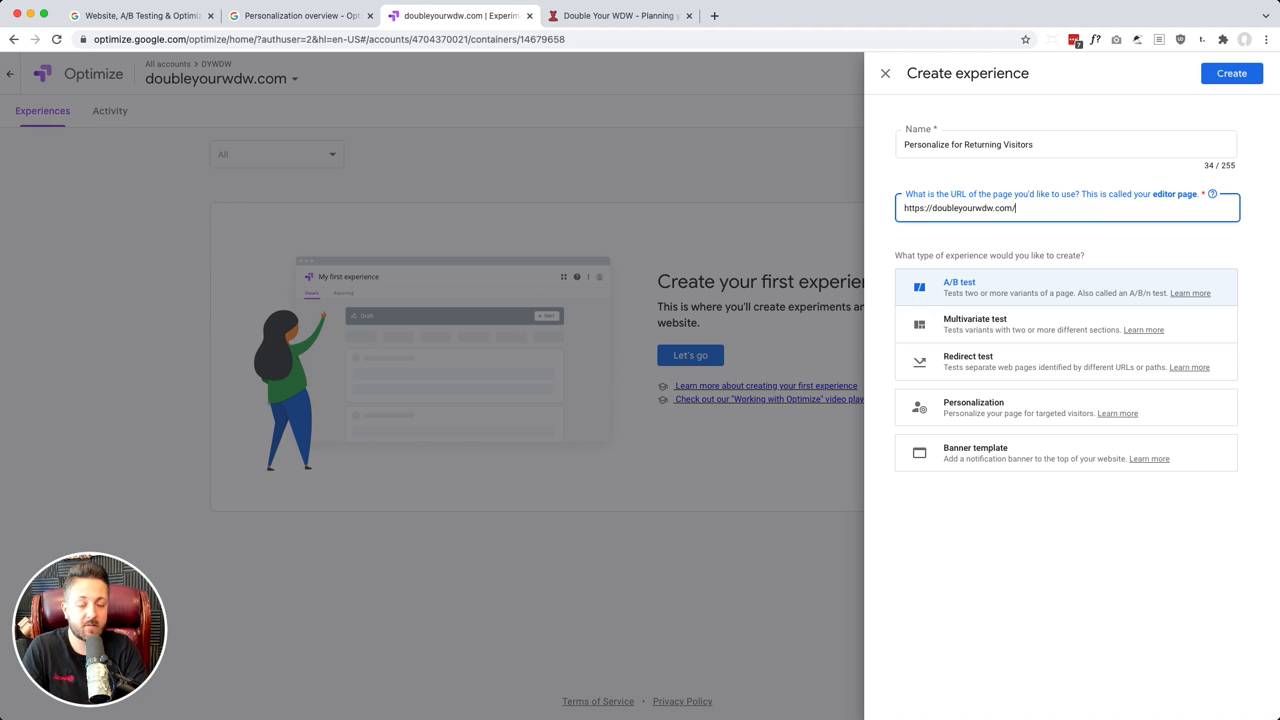
{"action": "left_click", "coordinate": [1042, 409]}
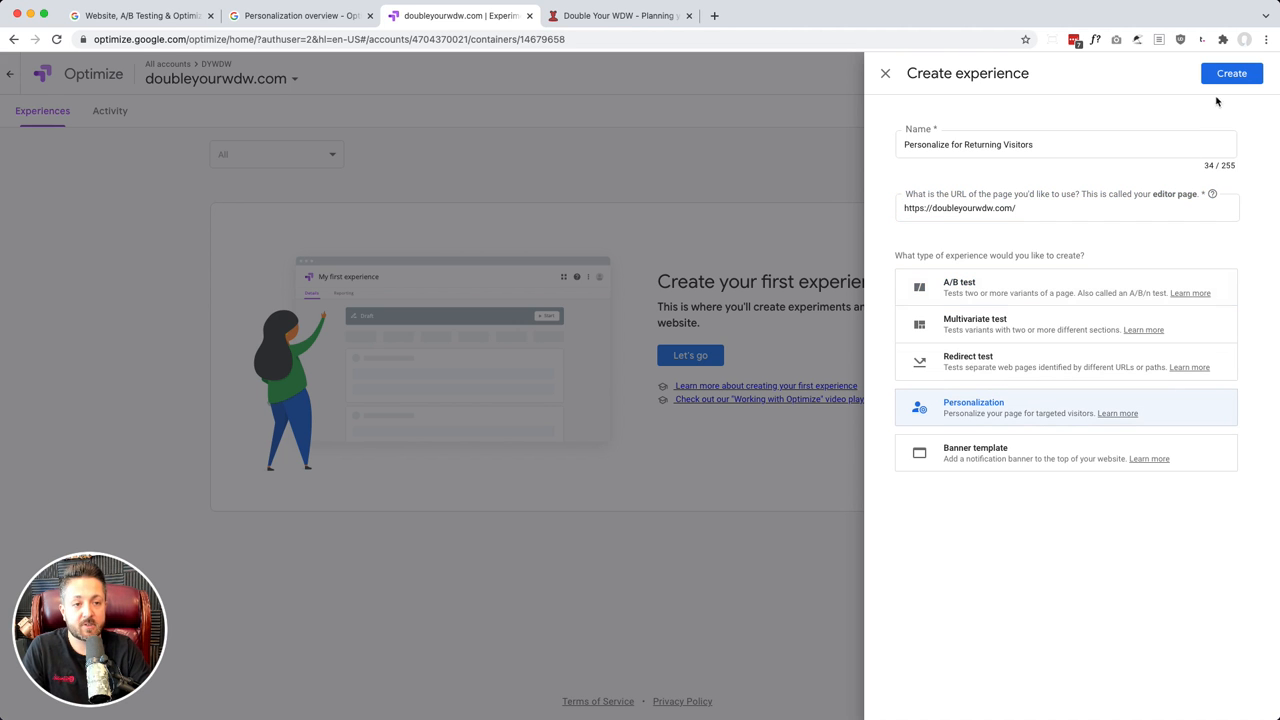
{"action": "left_click", "coordinate": [1231, 74]}
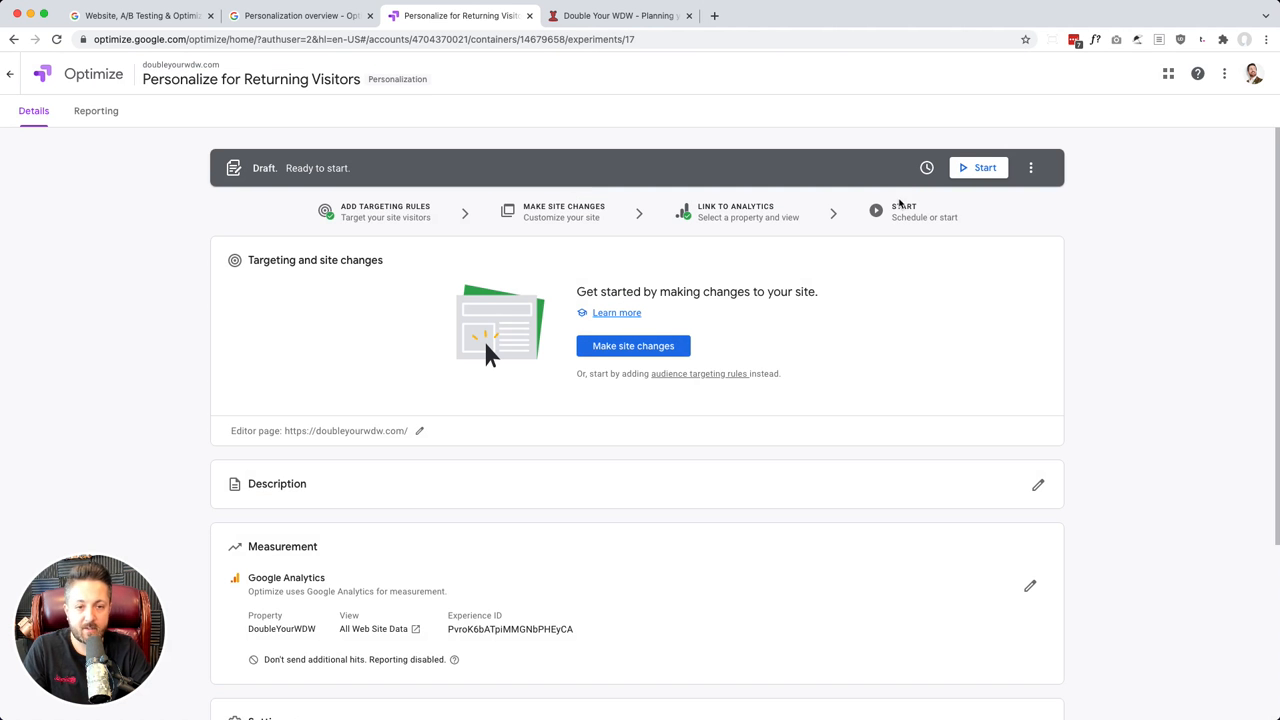
Review the new experience's details and open its editor page for making site changes.
{"action": "scroll", "coordinate": [889, 306], "scroll_direction": "down", "scroll_amount": 5}
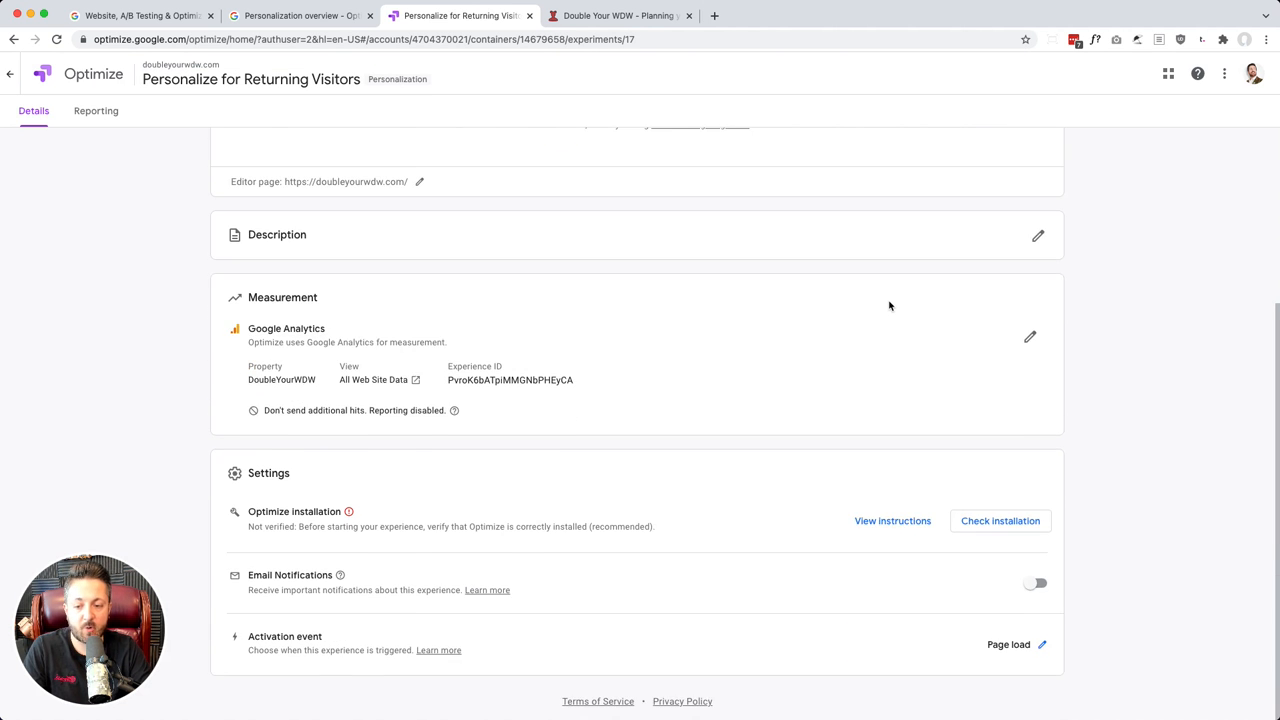
{"action": "scroll", "coordinate": [889, 306], "scroll_direction": "up", "scroll_amount": 5}
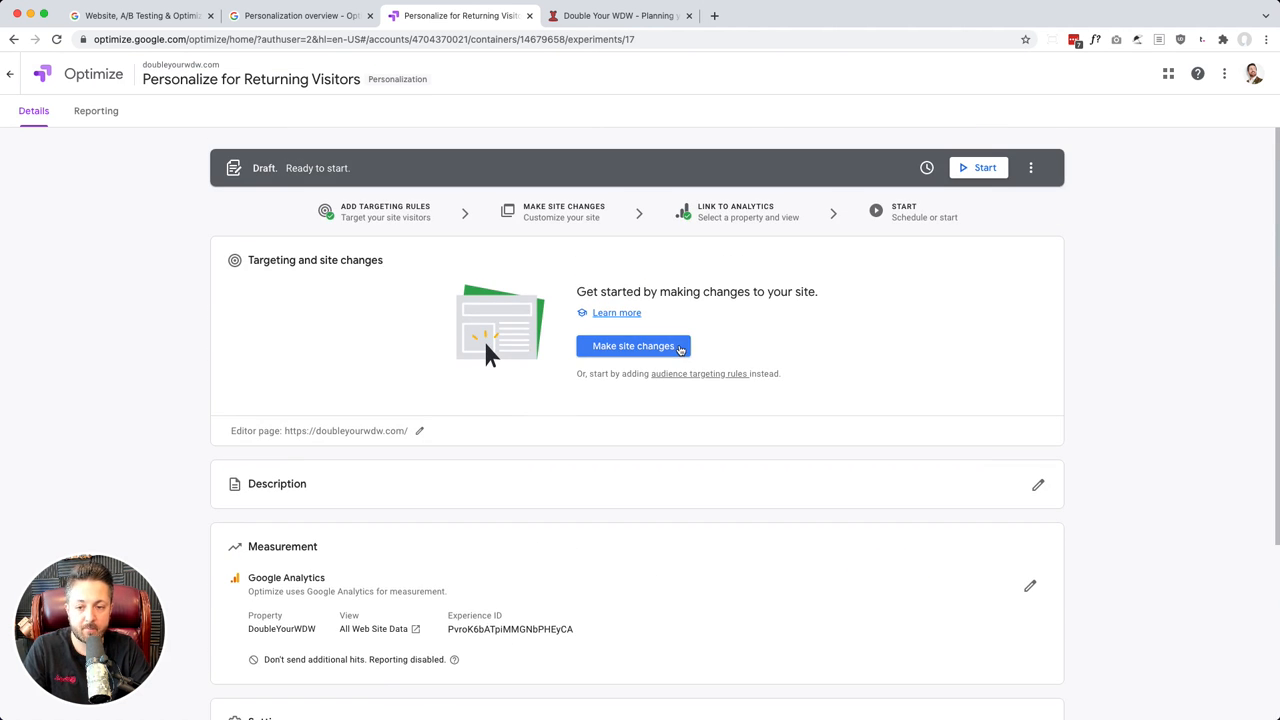
{"action": "left_click", "coordinate": [679, 348]}
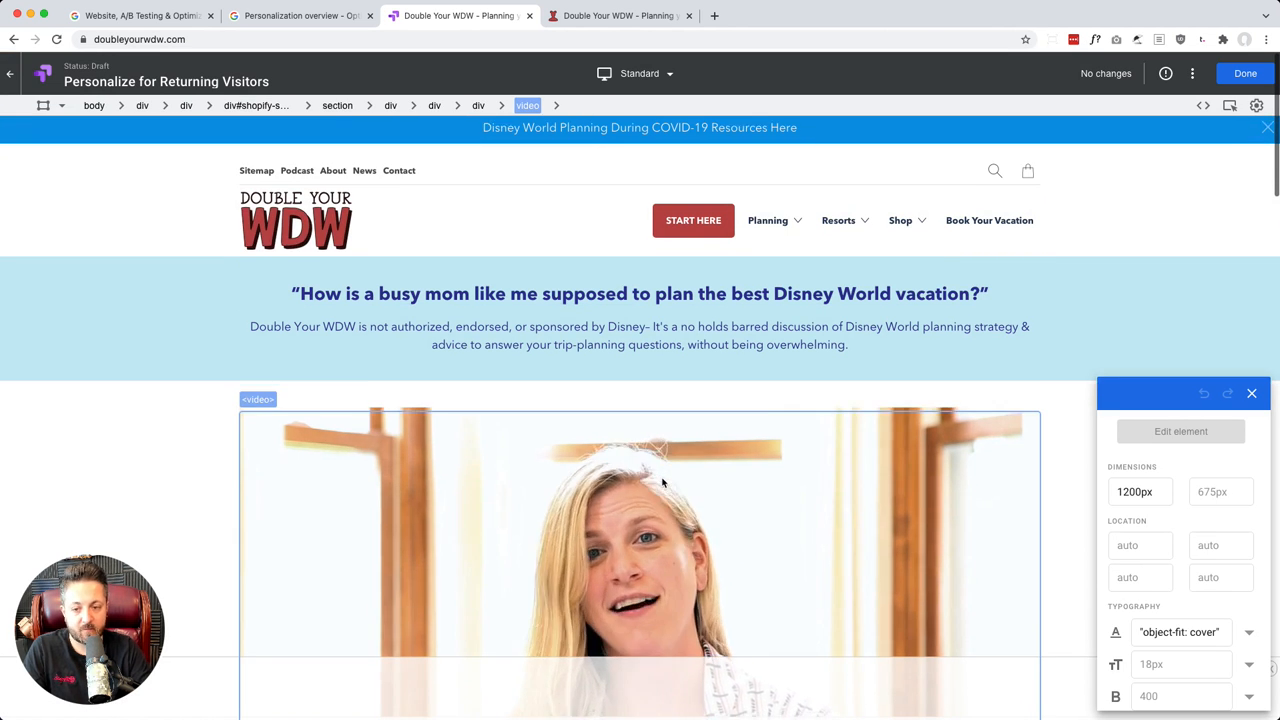
Remove the introduction video element from the home page.
{"action": "scroll", "coordinate": [662, 480], "scroll_direction": "down", "scroll_amount": 5}
{"action": "left_click", "coordinate": [662, 337]}
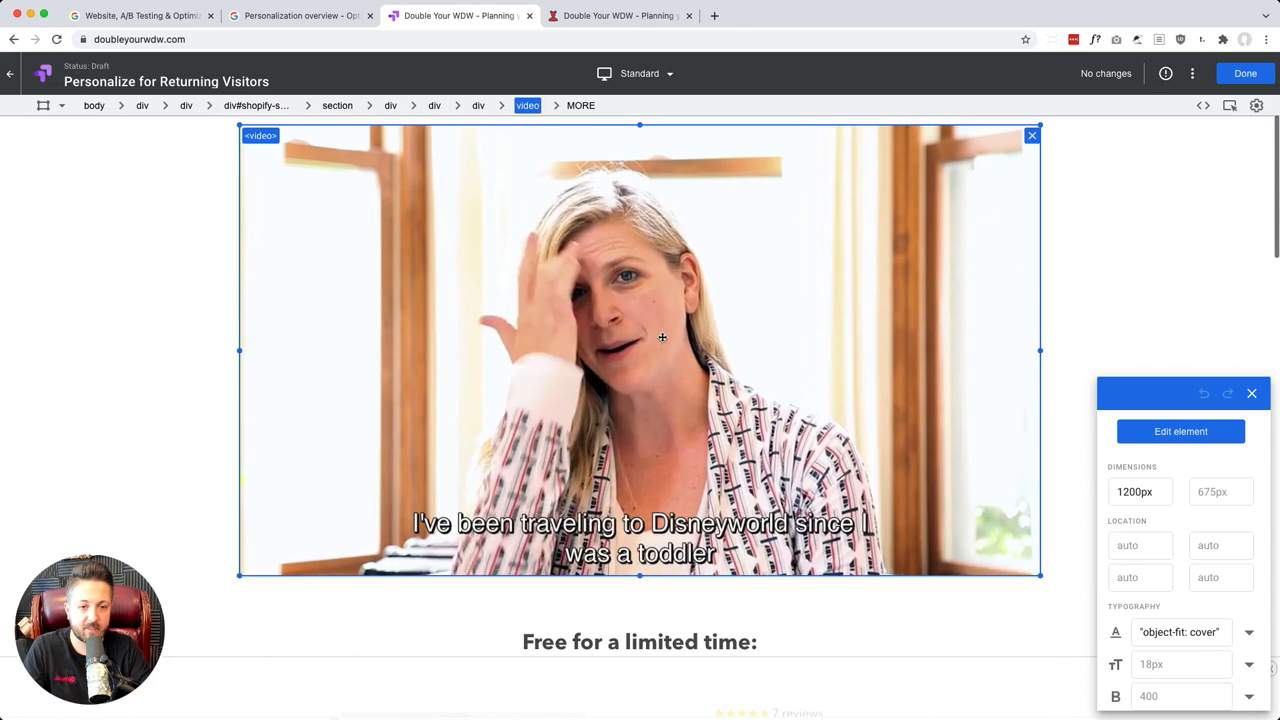
{"action": "scroll", "coordinate": [662, 337], "scroll_direction": "up", "scroll_amount": 2}
{"action": "left_click", "coordinate": [1157, 434]}
{"action": "left_click", "coordinate": [1157, 437]}
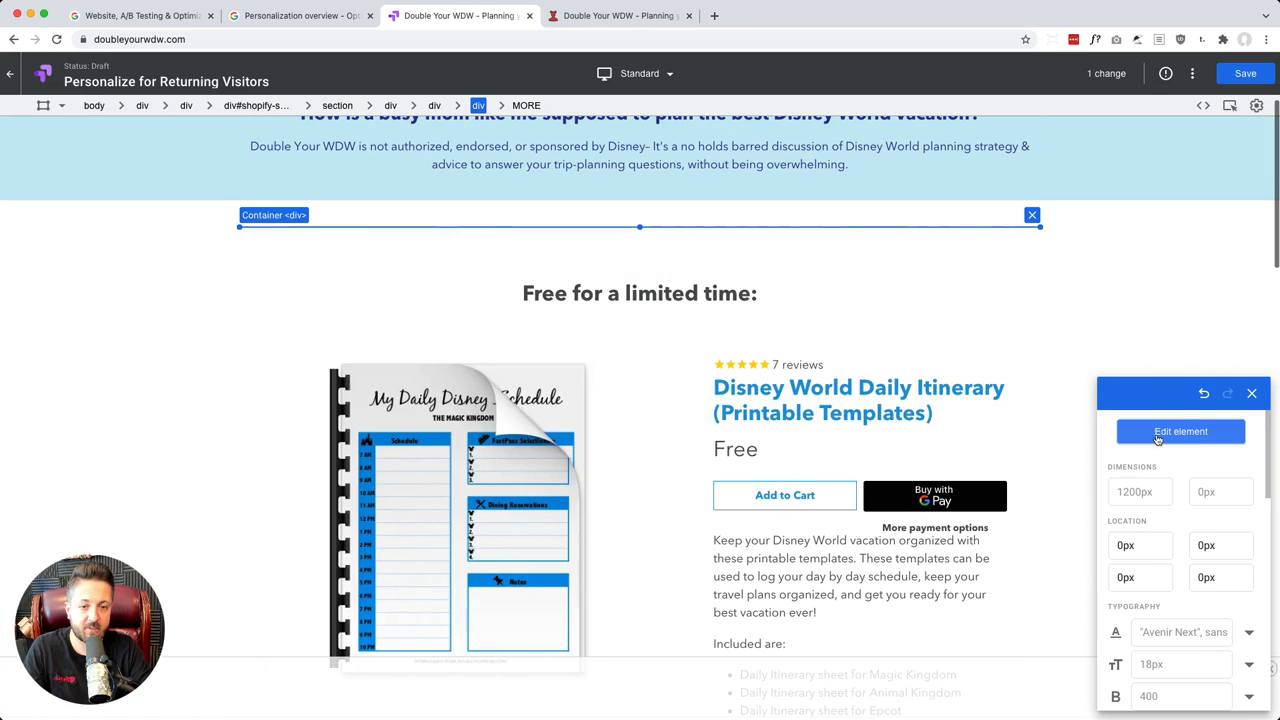
Remove the empty section between the blue heading banner and "Free for a limited time:".
{"action": "left_click", "coordinate": [895, 225]}
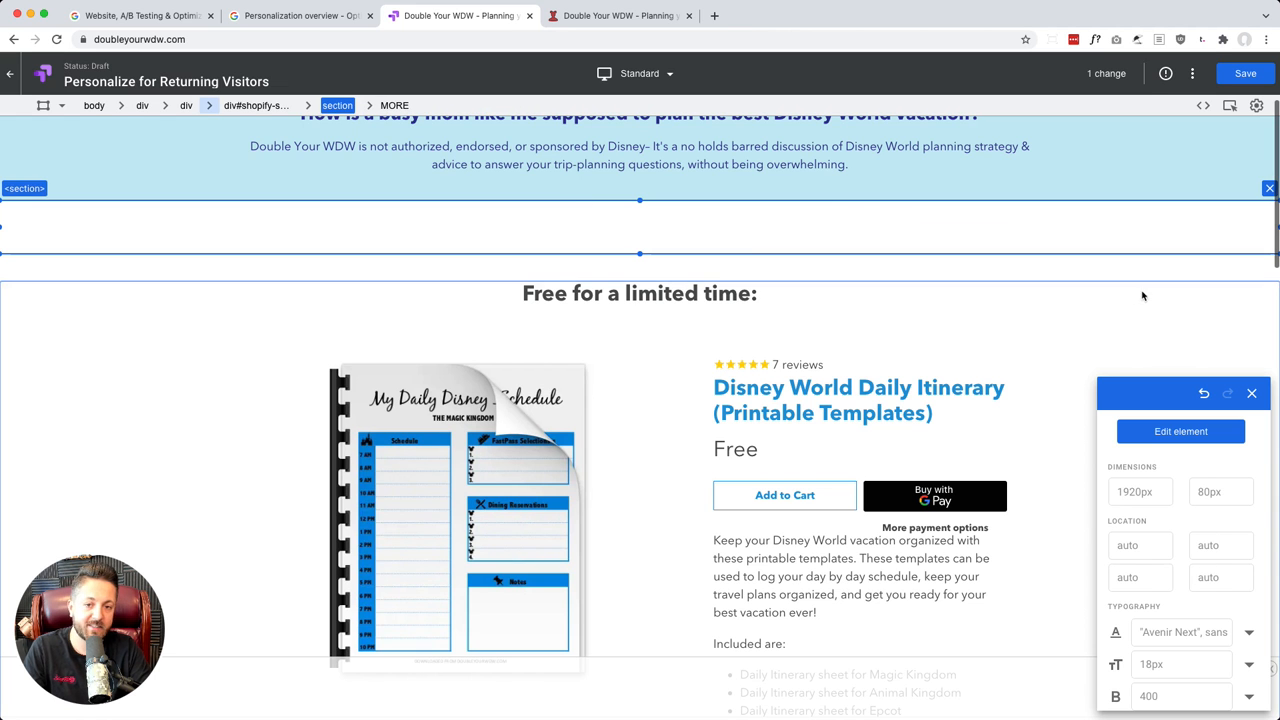
{"action": "left_click", "coordinate": [1193, 436]}
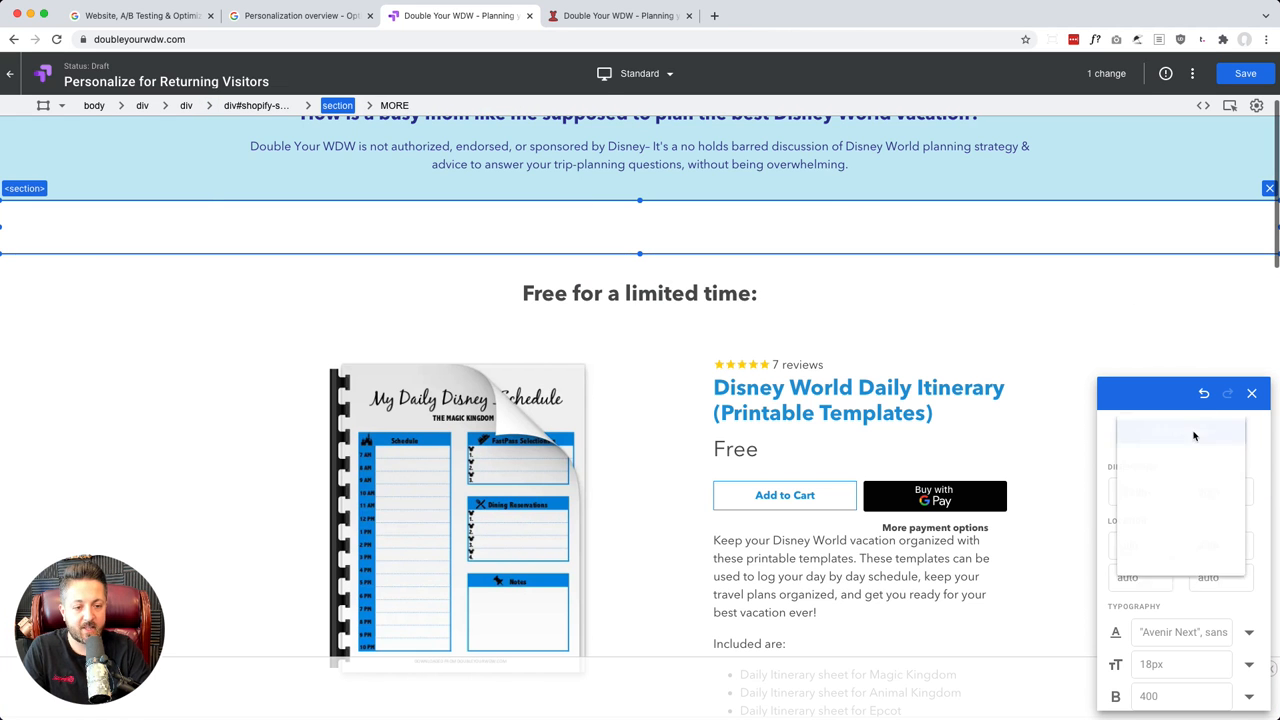
{"action": "left_click", "coordinate": [1193, 437]}
Replace the main heading's text in the blue banner with "Ready to book your best Disney World vacaction ever? Request a quote.".
{"action": "scroll", "coordinate": [950, 311], "scroll_direction": "up", "scroll_amount": 4}
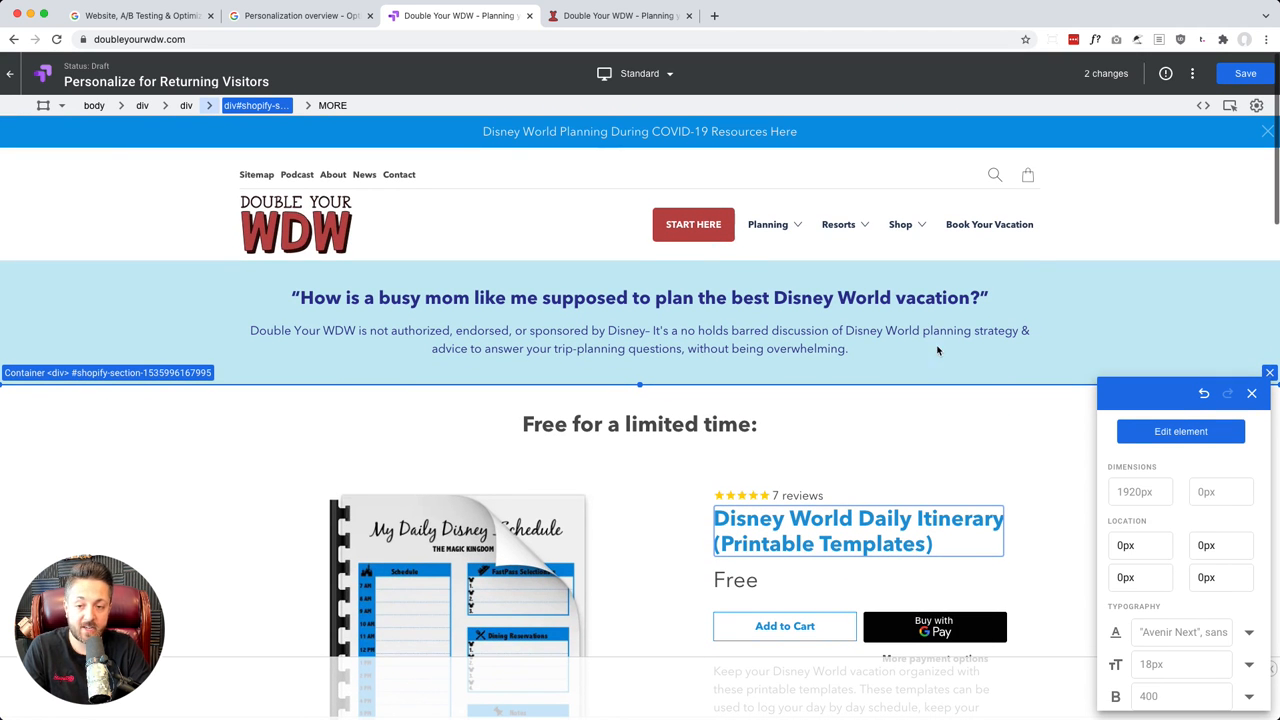
{"action": "left_click", "coordinate": [737, 301]}
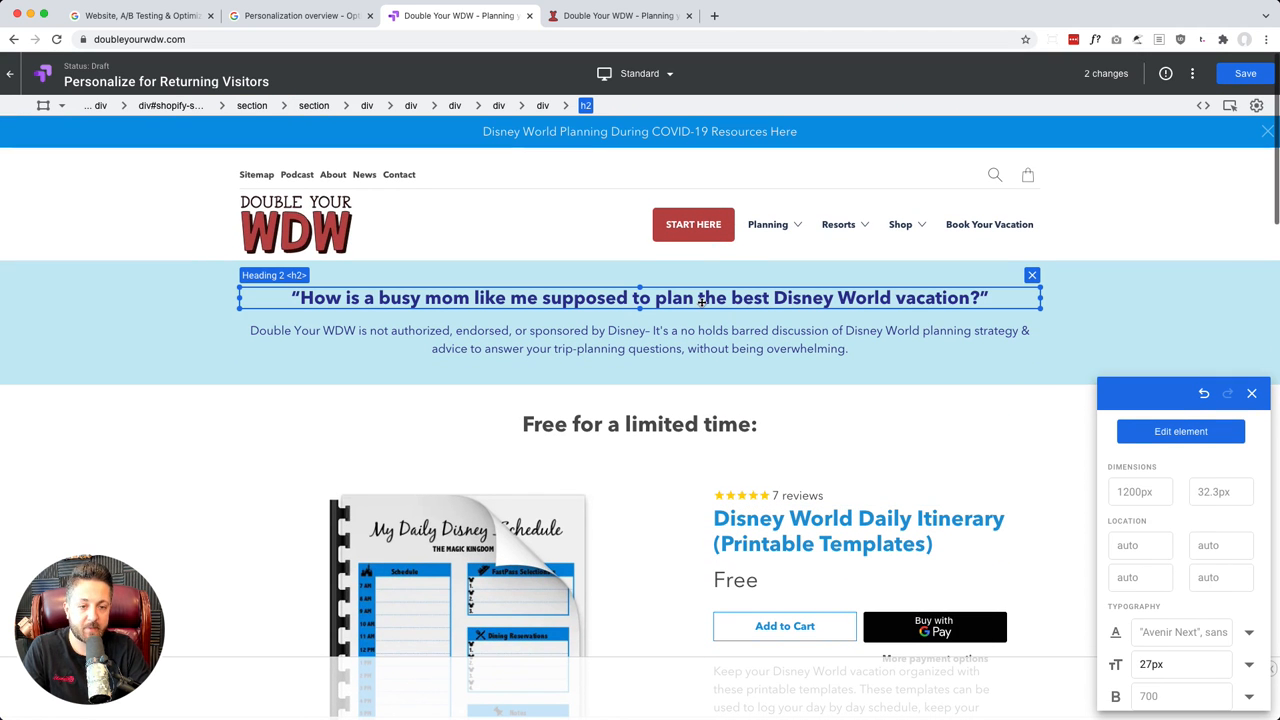
{"action": "left_click", "coordinate": [1190, 430]}
{"action": "left_click", "coordinate": [1165, 478]}
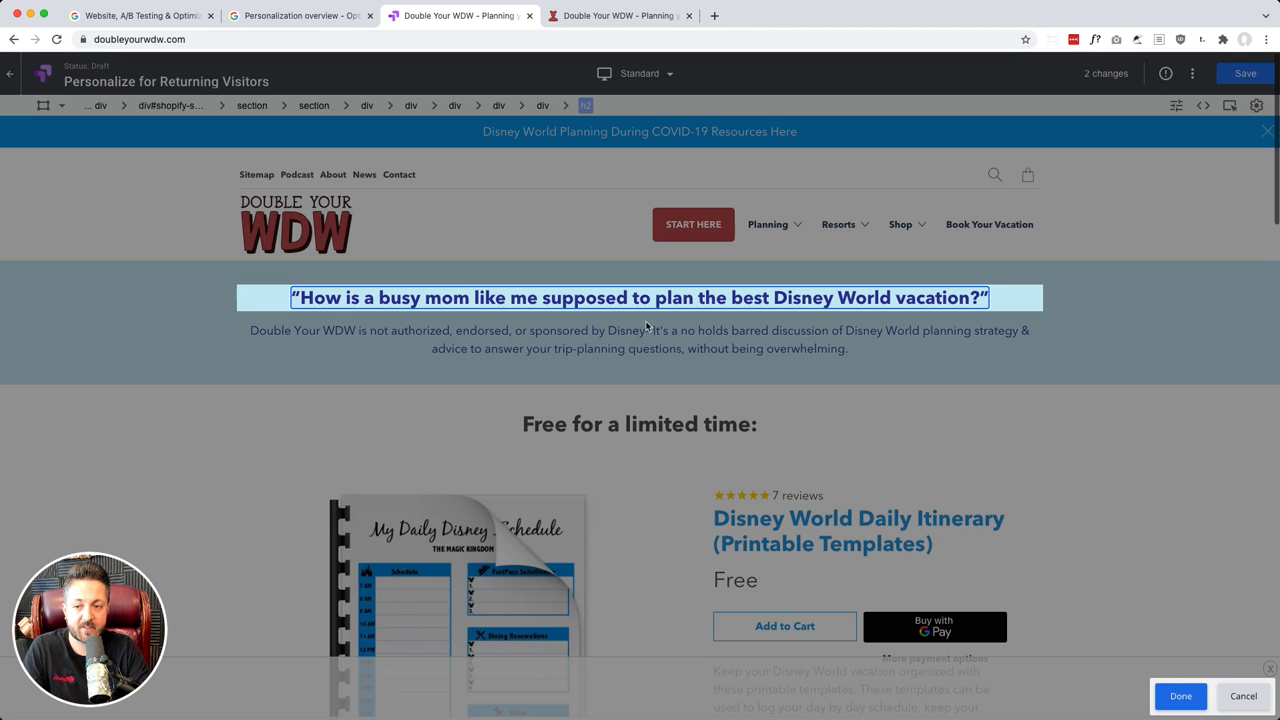
{"action": "key", "text": "super+a"}
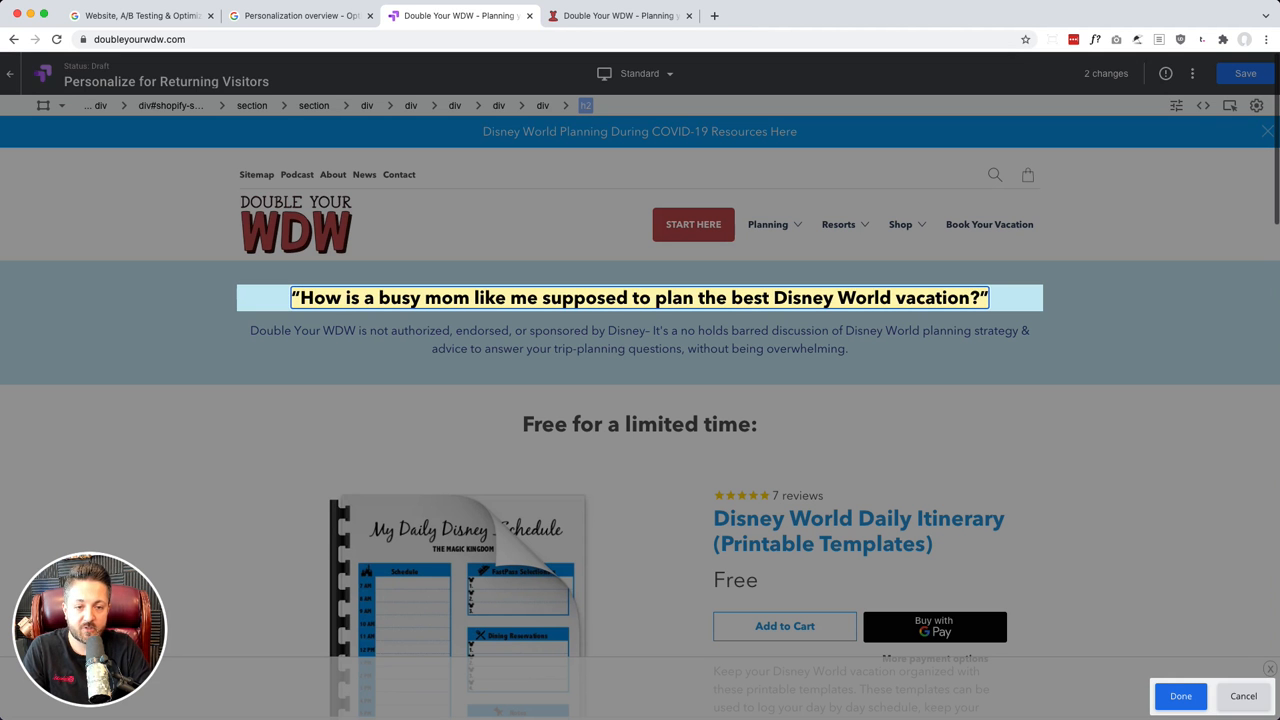
{"action": "key", "text": "BackSpace"}
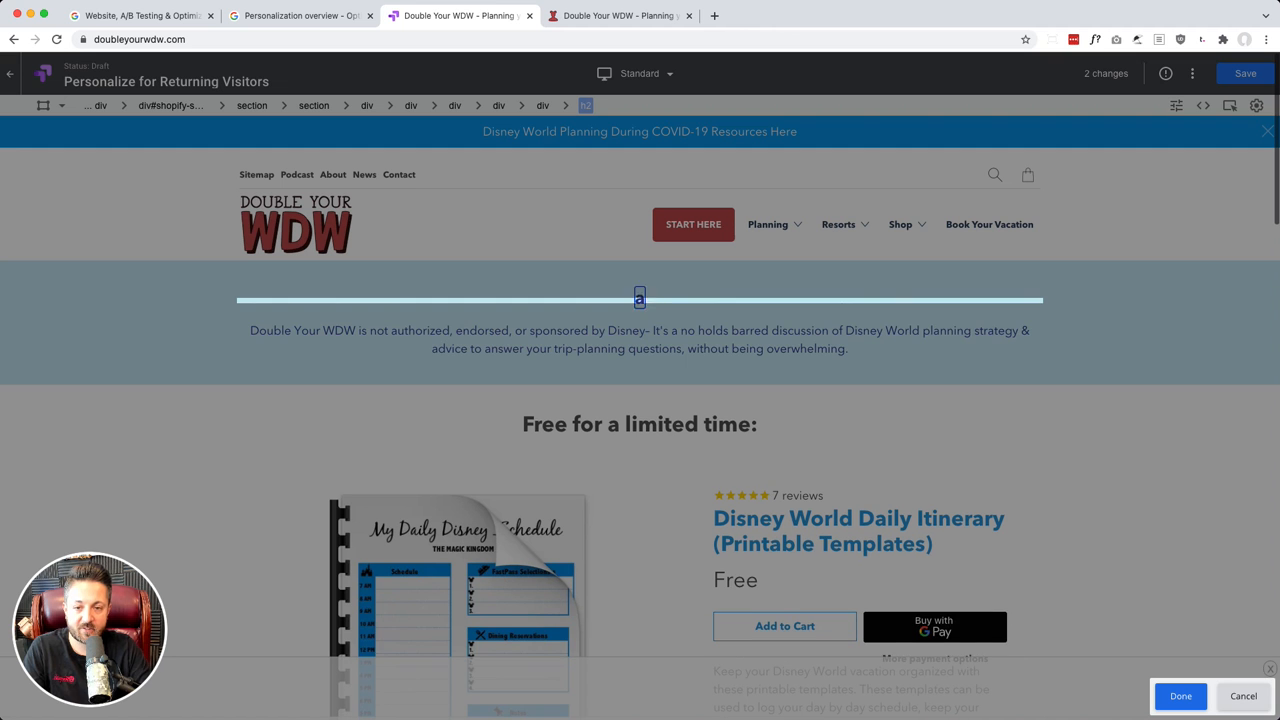
{"action": "type", "text": "adf"}
{"action": "type", "text": "Ready to book you"}
{"action": "type", "text": "r best Disney Wo"}
{"action": "type", "text": "rld vacation ever"}
{"action": "type", "text": "? Request as"}
{"action": "key", "text": "BackSpace"}
{"action": "type", "text": "quote."}
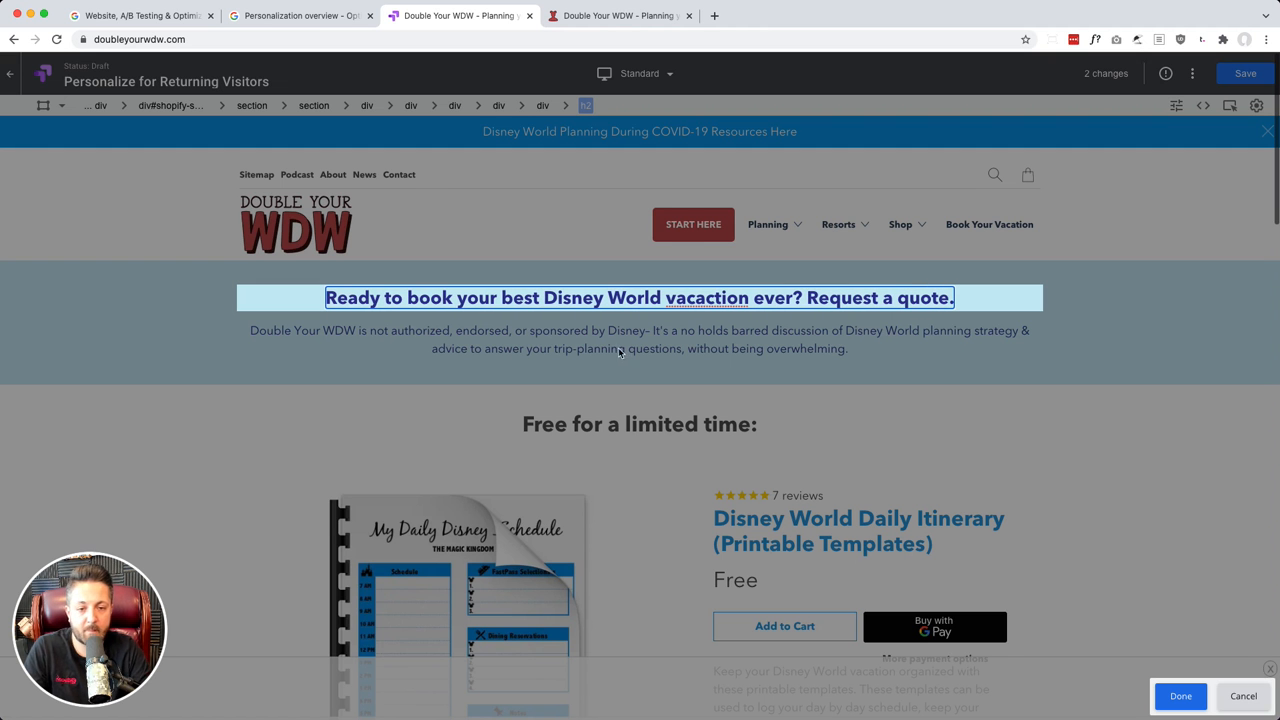
{"action": "left_click", "coordinate": [1181, 697]}
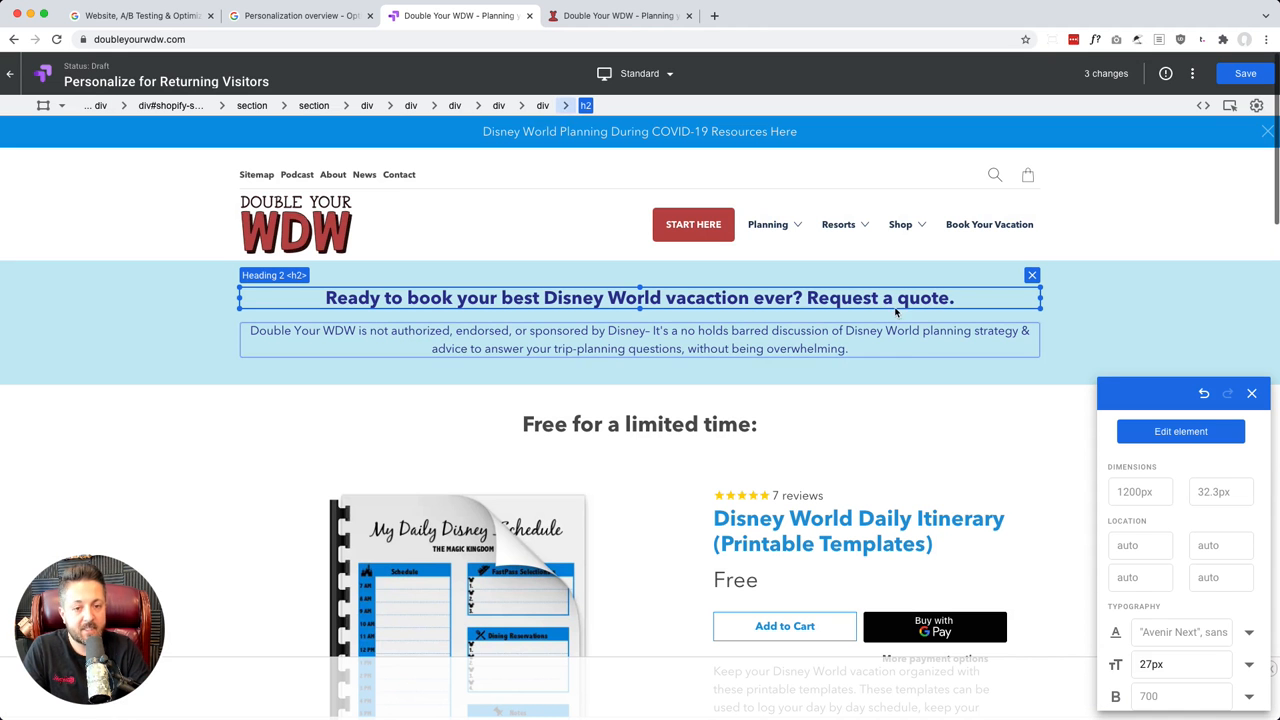
{"action": "left_click", "coordinate": [1190, 433]}
{"action": "left_click", "coordinate": [1188, 499]}
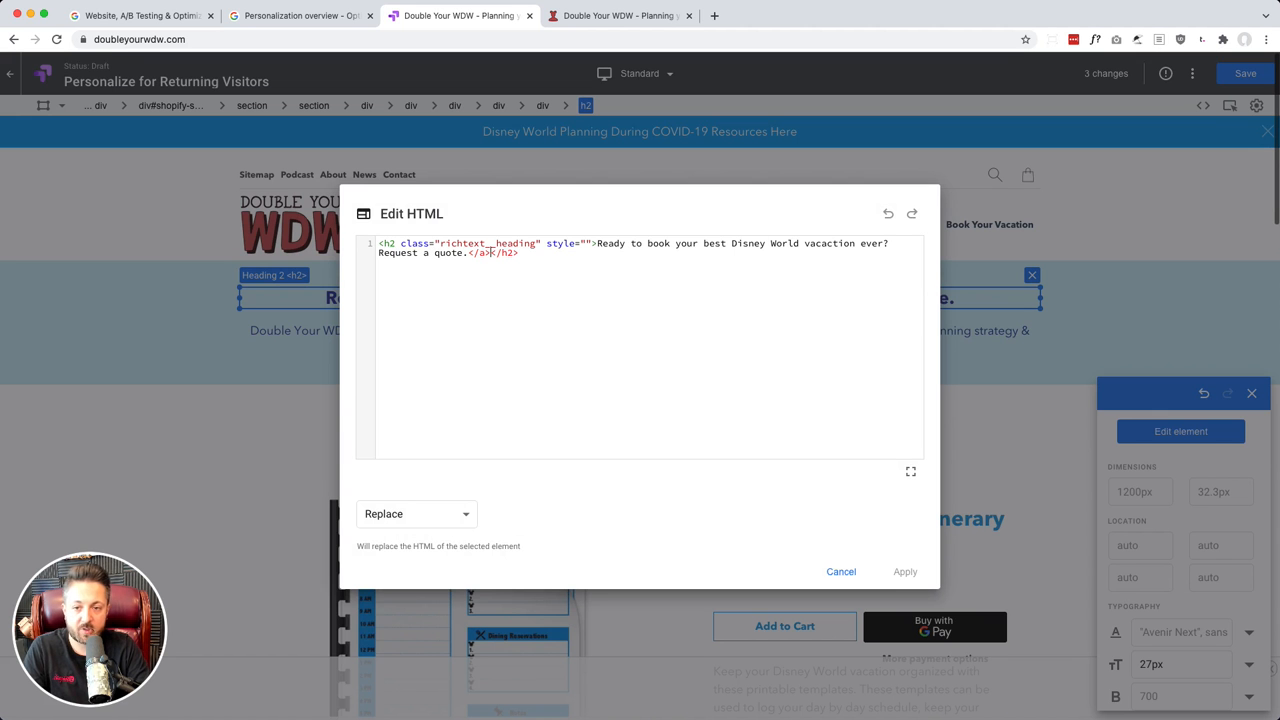
{"action": "key", "text": "BackSpace"}
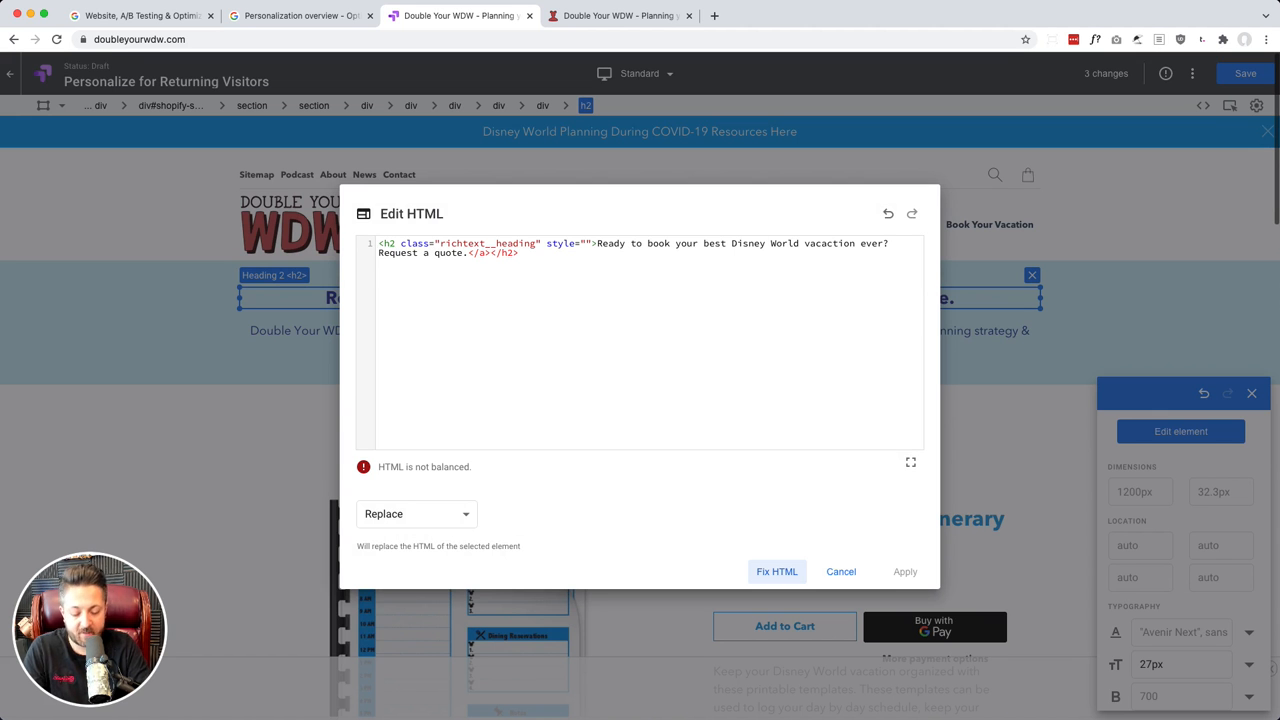
{"action": "key", "text": "BackSpace"}
{"action": "key", "text": "BackSpace"}
{"action": "key", "text": "BackSpace"}
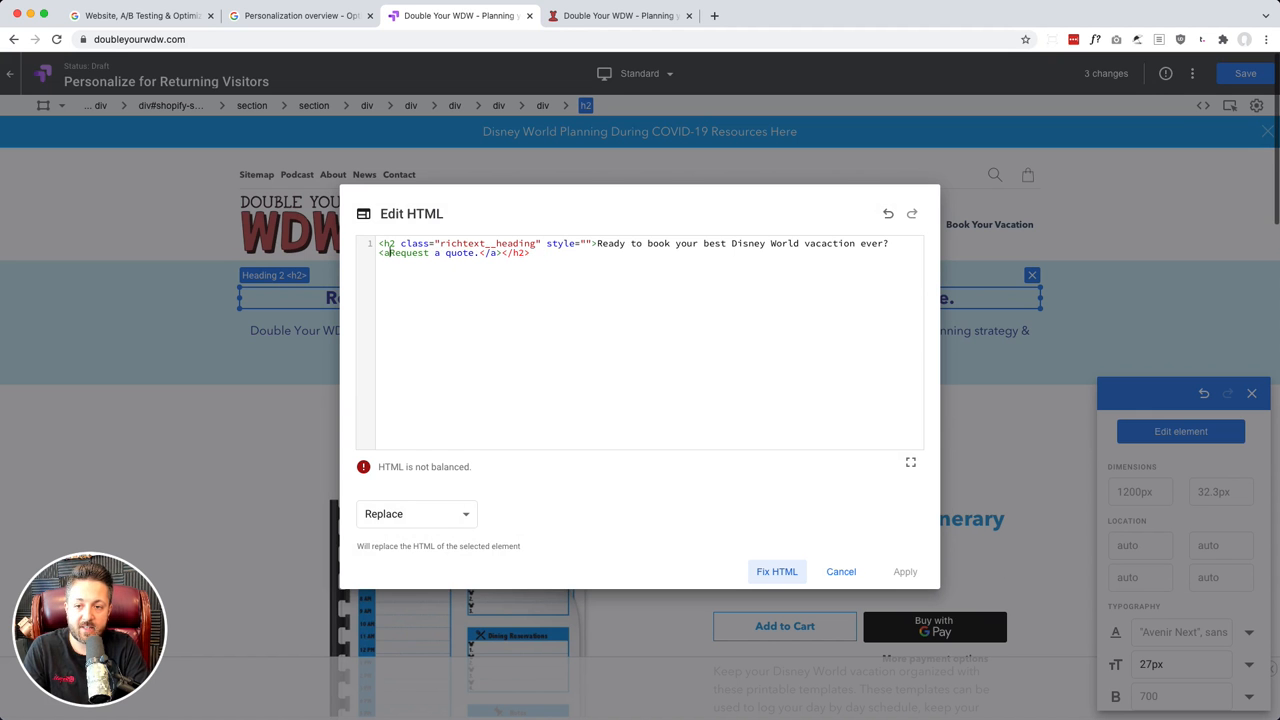
{"action": "type", "text": "href=\"\""}
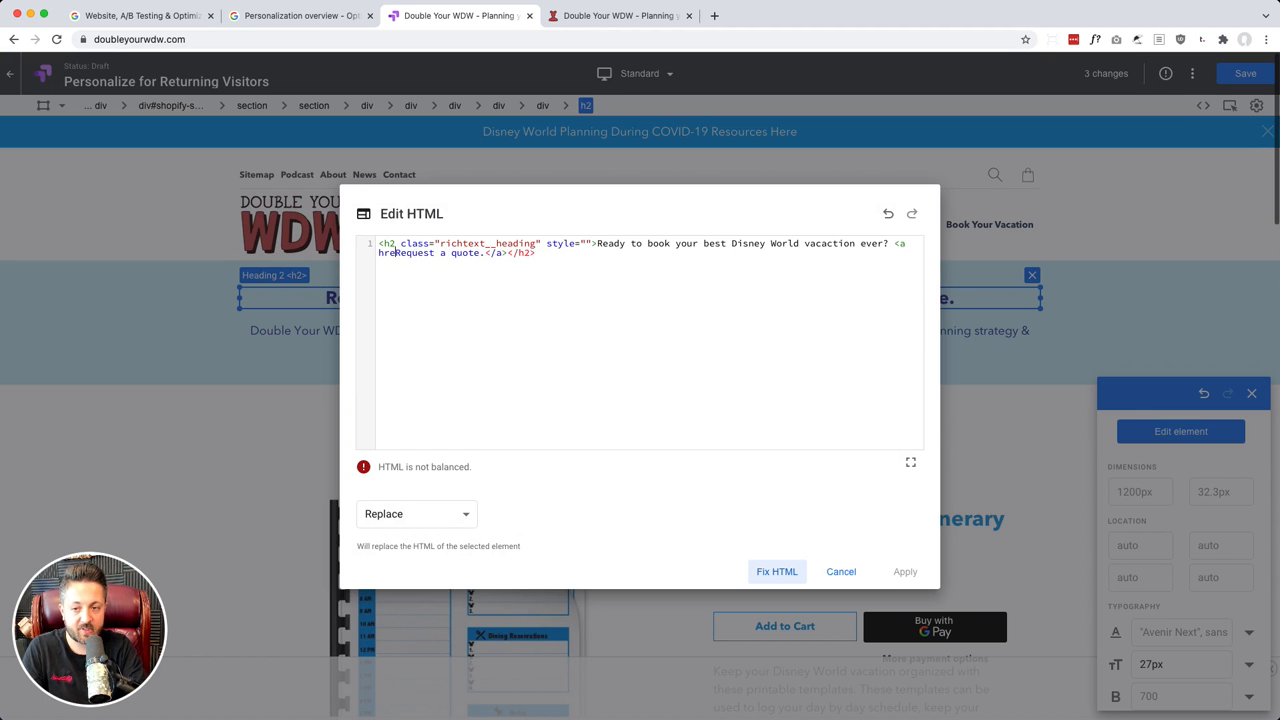
{"action": "type", "text": ">"}
{"action": "key", "text": "Left"}
{"action": "key", "text": "Left"}
{"action": "type", "text": "https://doubleyourwdw.com/pages/book-your-disney-world-vacation"}
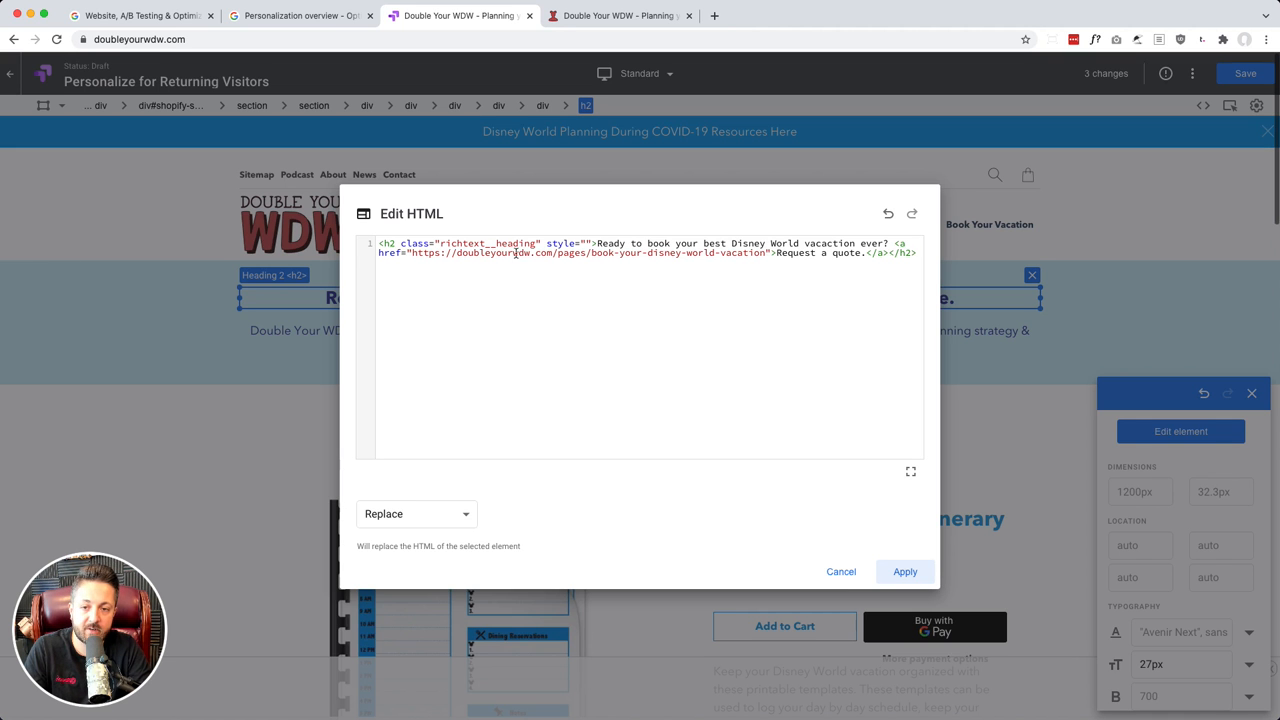
Shorten the heading link to the relative path /pages/book-your-disney-world-vacation and apply the HTML change.
{"action": "left_click_drag", "start_coordinate": [554, 253], "coordinate": [554, 261]}
{"action": "left_click", "coordinate": [553, 253]}
{"action": "left_click", "coordinate": [409, 254], "text": "shift"}
{"action": "left_click", "coordinate": [553, 253]}
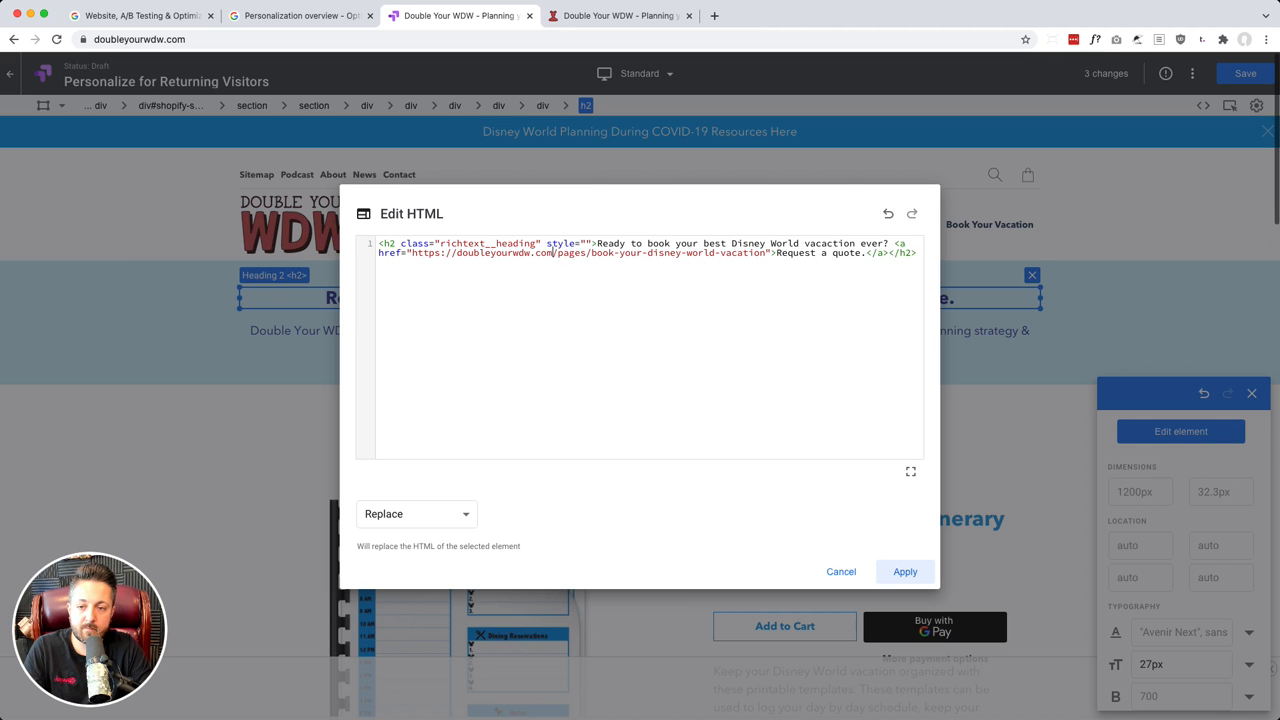
{"action": "left_click", "coordinate": [409, 254], "text": "shift"}
{"action": "key", "text": "BackSpace"}
{"action": "left_click", "coordinate": [906, 571]}
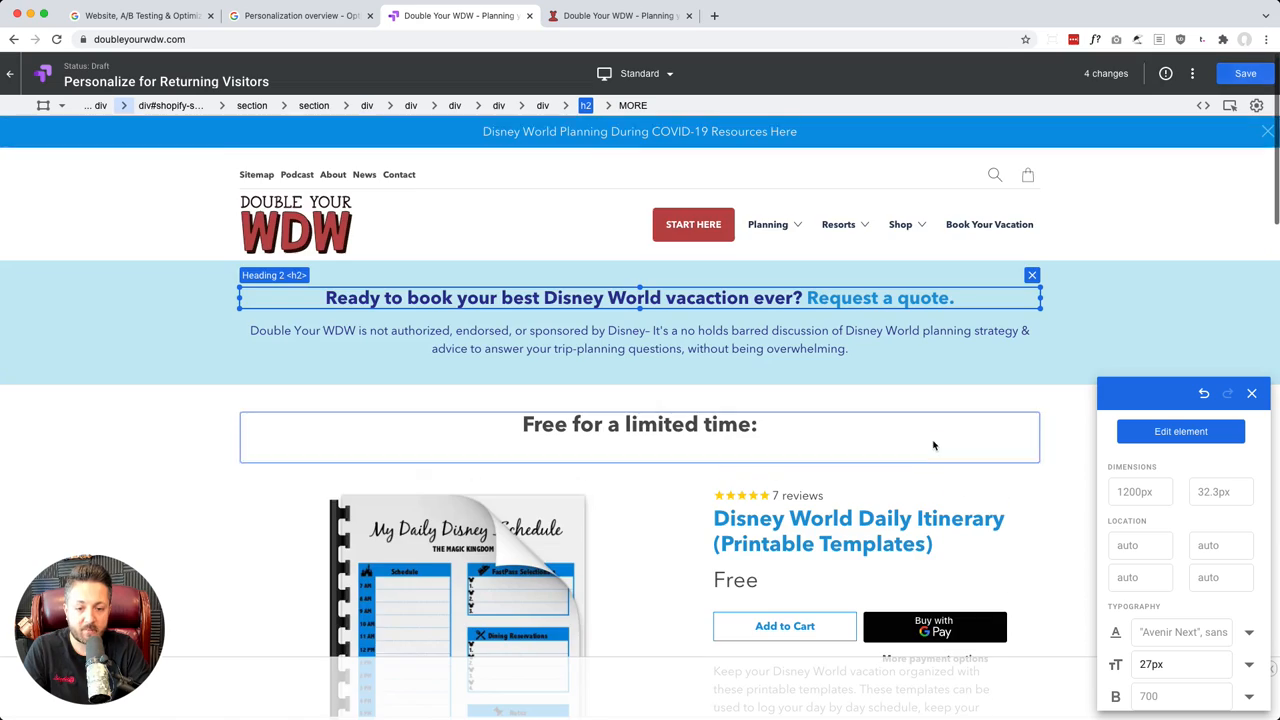
Look over the edited home page, save the site changes and return to the experience's details.
{"action": "scroll", "coordinate": [934, 446], "scroll_direction": "down", "scroll_amount": 10}
{"action": "scroll", "coordinate": [934, 446], "scroll_direction": "down", "scroll_amount": 10}
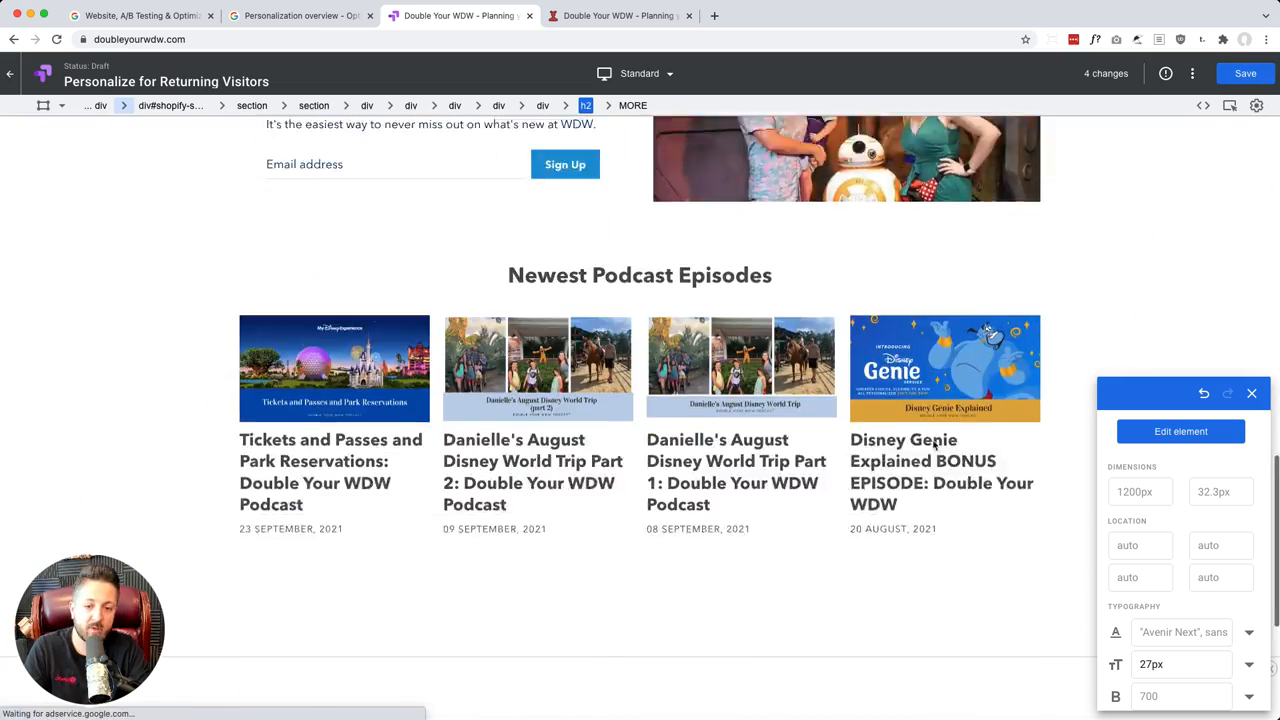
{"action": "scroll", "coordinate": [934, 446], "scroll_direction": "up", "scroll_amount": 5}
{"action": "scroll", "coordinate": [934, 446], "scroll_direction": "up", "scroll_amount": 10}
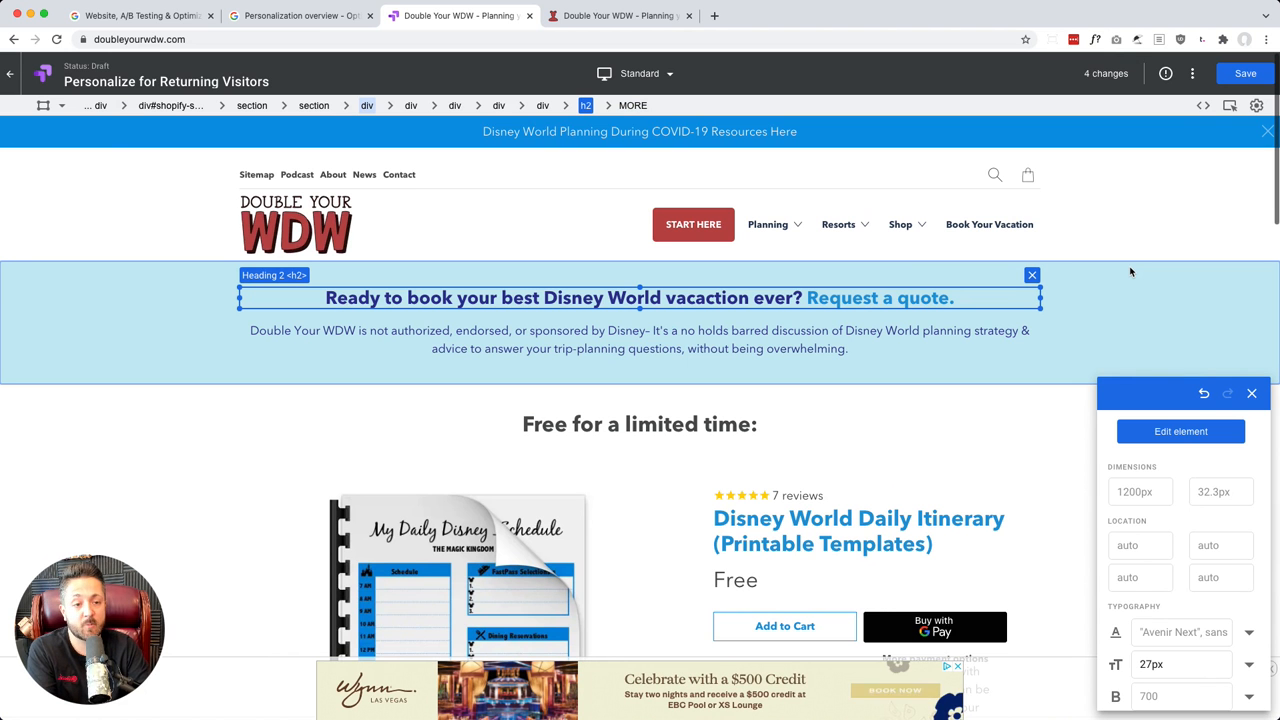
{"action": "left_click", "coordinate": [1245, 74]}
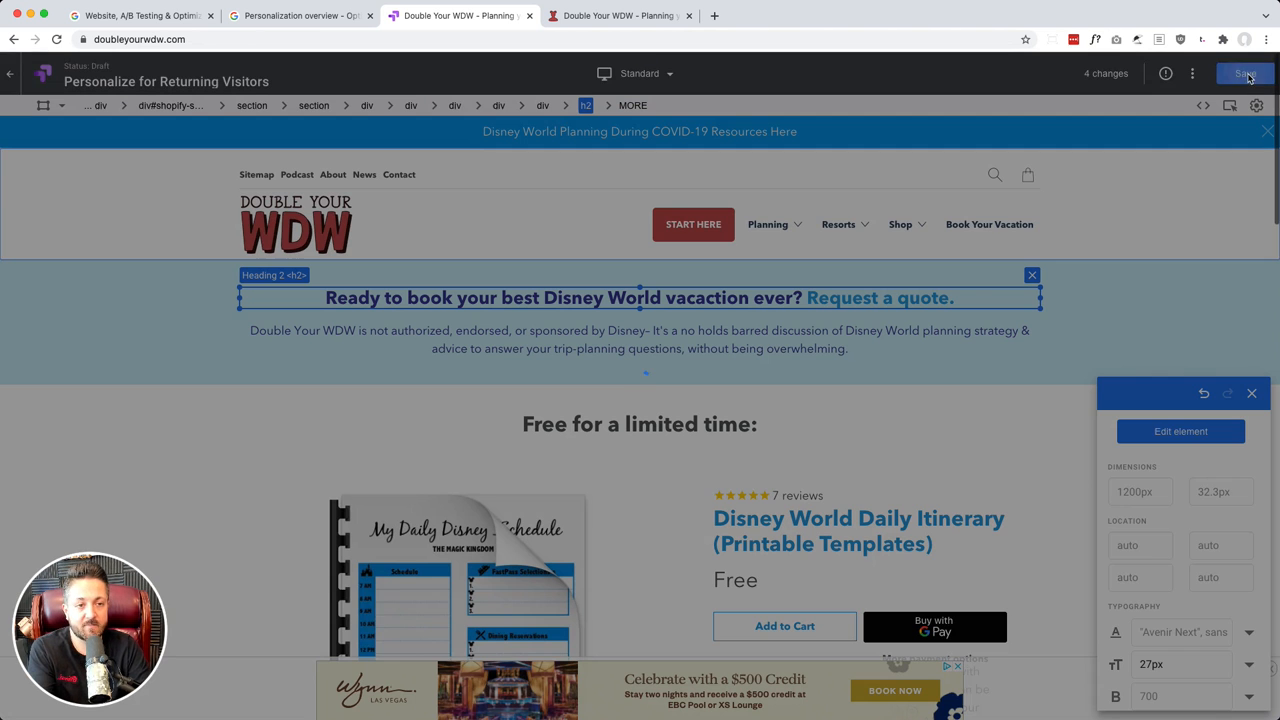
{"action": "left_click", "coordinate": [1245, 73]}
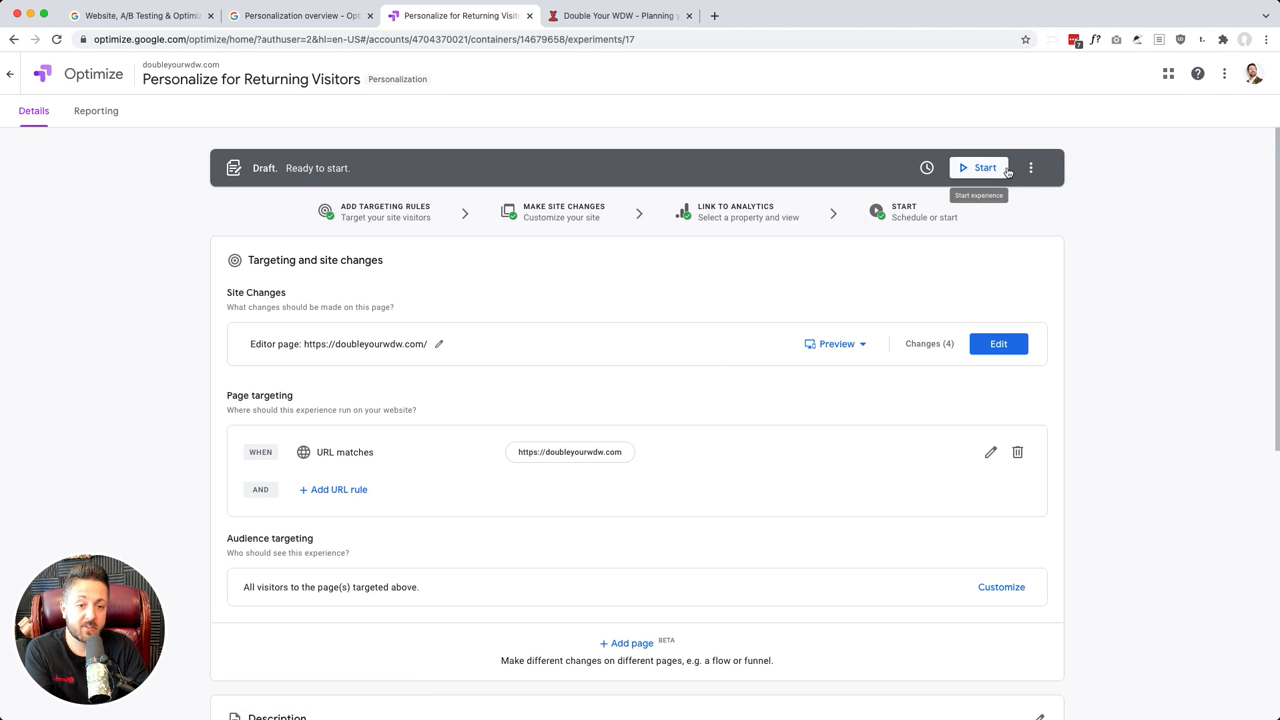
Customize audience targeting with a Behavior rule based on time since first arrival, using the greater than condition.
{"action": "scroll", "coordinate": [816, 403], "scroll_direction": "down", "scroll_amount": 1}
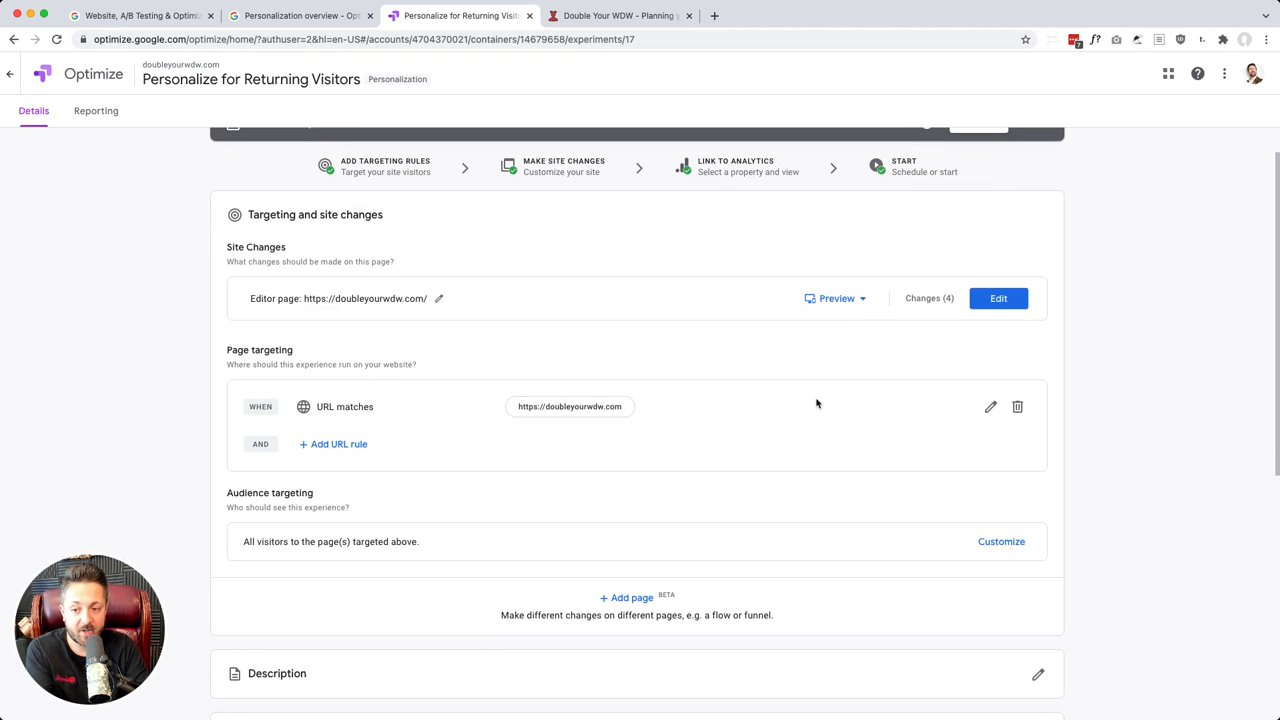
{"action": "scroll", "coordinate": [420, 430], "scroll_direction": "down", "scroll_amount": 1}
{"action": "left_click", "coordinate": [998, 477]}
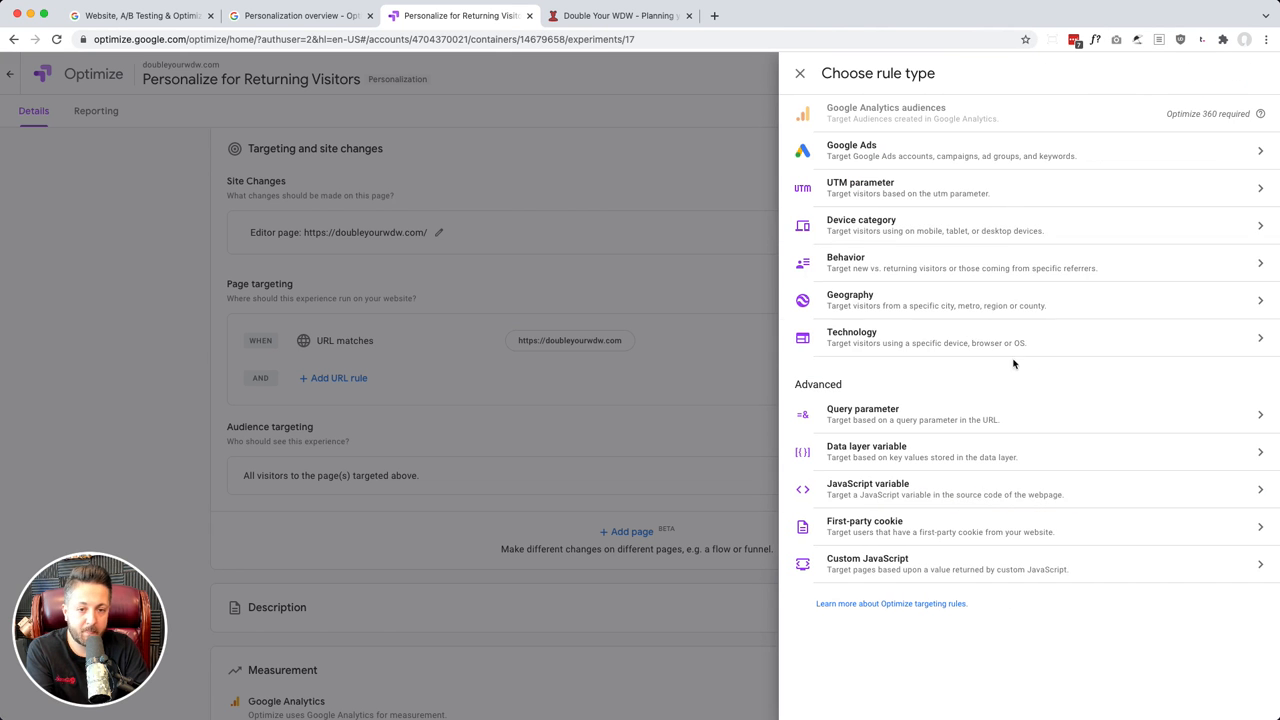
{"action": "left_click", "coordinate": [903, 267]}
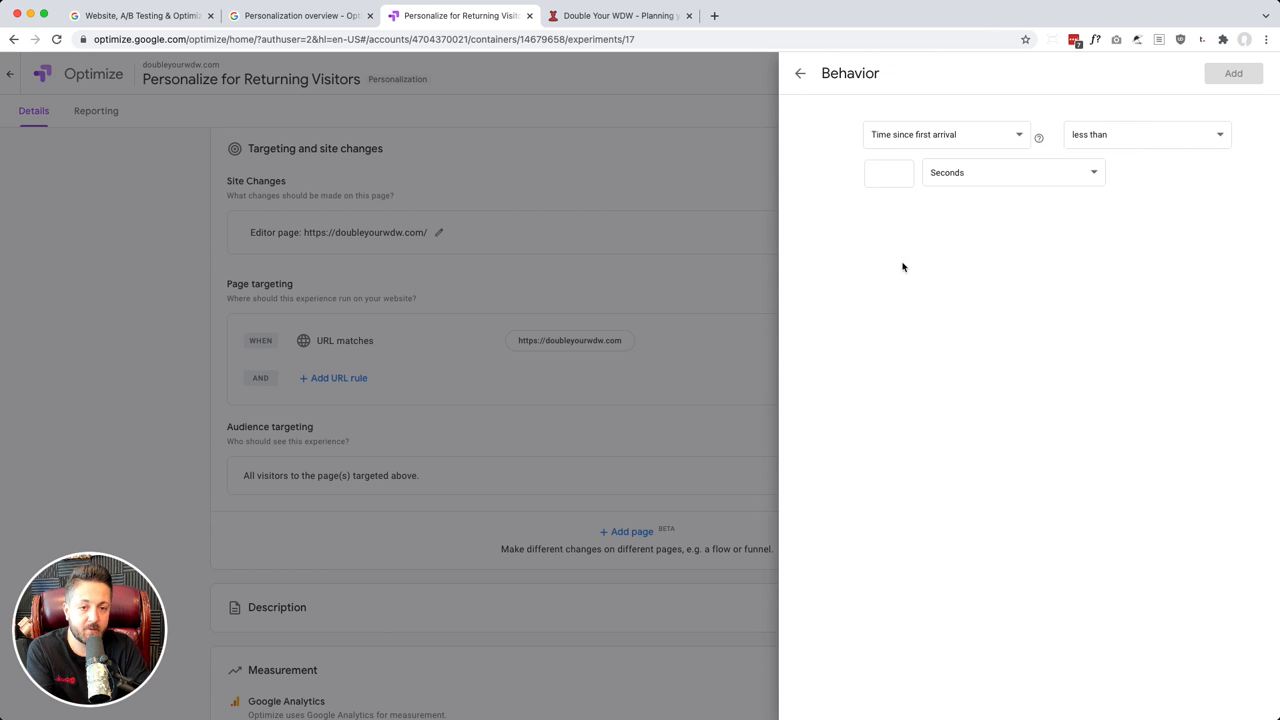
{"action": "left_click", "coordinate": [920, 130]}
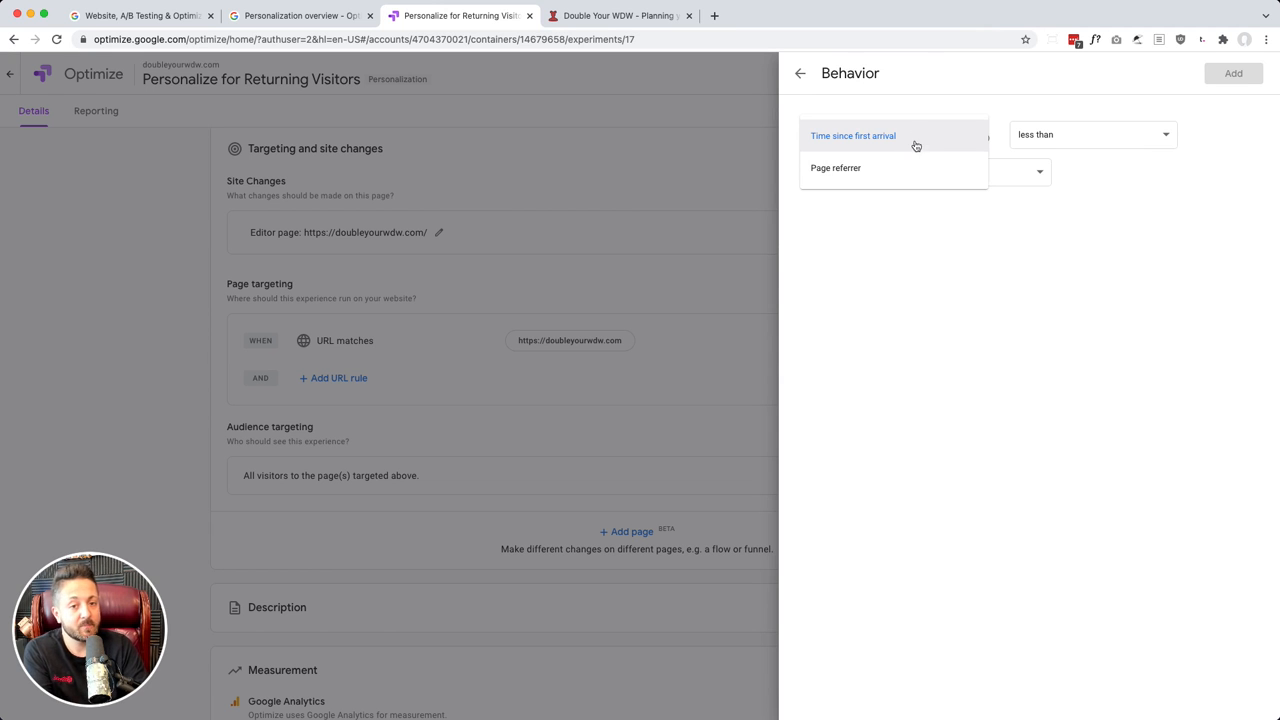
{"action": "left_click", "coordinate": [907, 124]}
{"action": "left_click", "coordinate": [1067, 145]}
{"action": "left_click", "coordinate": [1060, 174]}
Set the behavior rule's threshold to 20 Days and add the rule to the experience.
{"action": "left_click", "coordinate": [835, 176]}
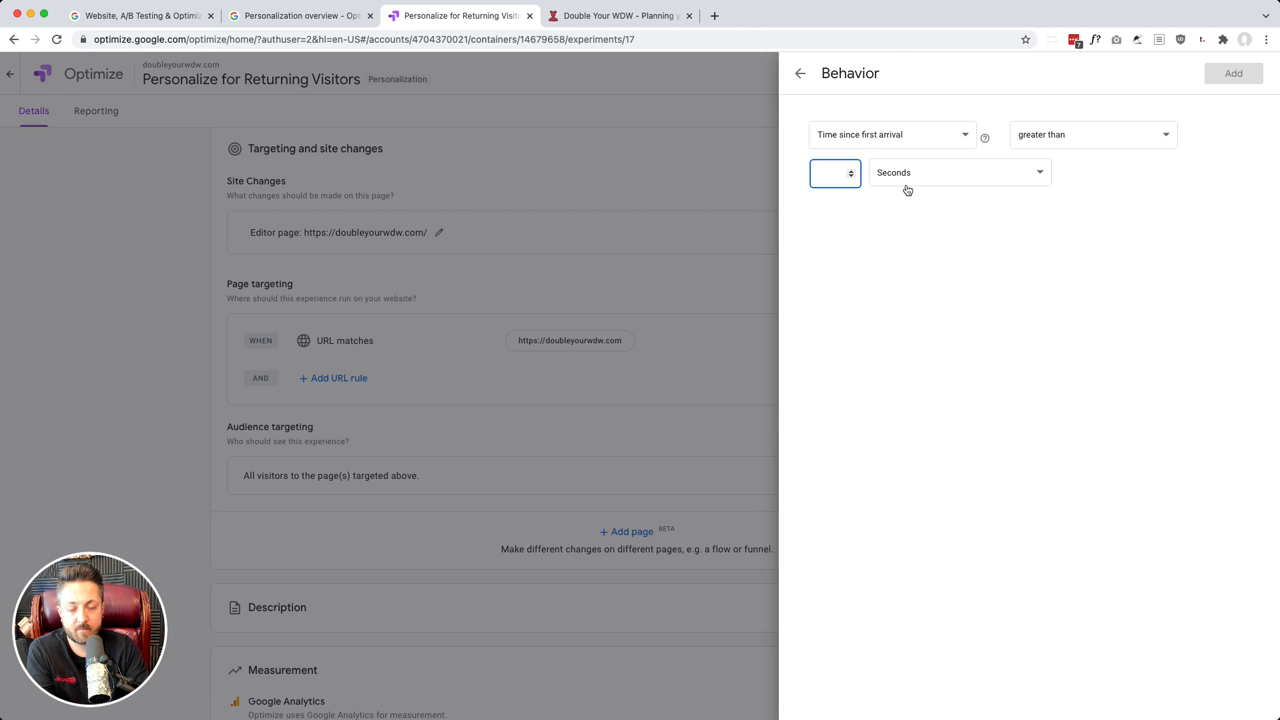
{"action": "type", "text": "20"}
{"action": "left_click", "coordinate": [982, 182]}
{"action": "left_click", "coordinate": [959, 278]}
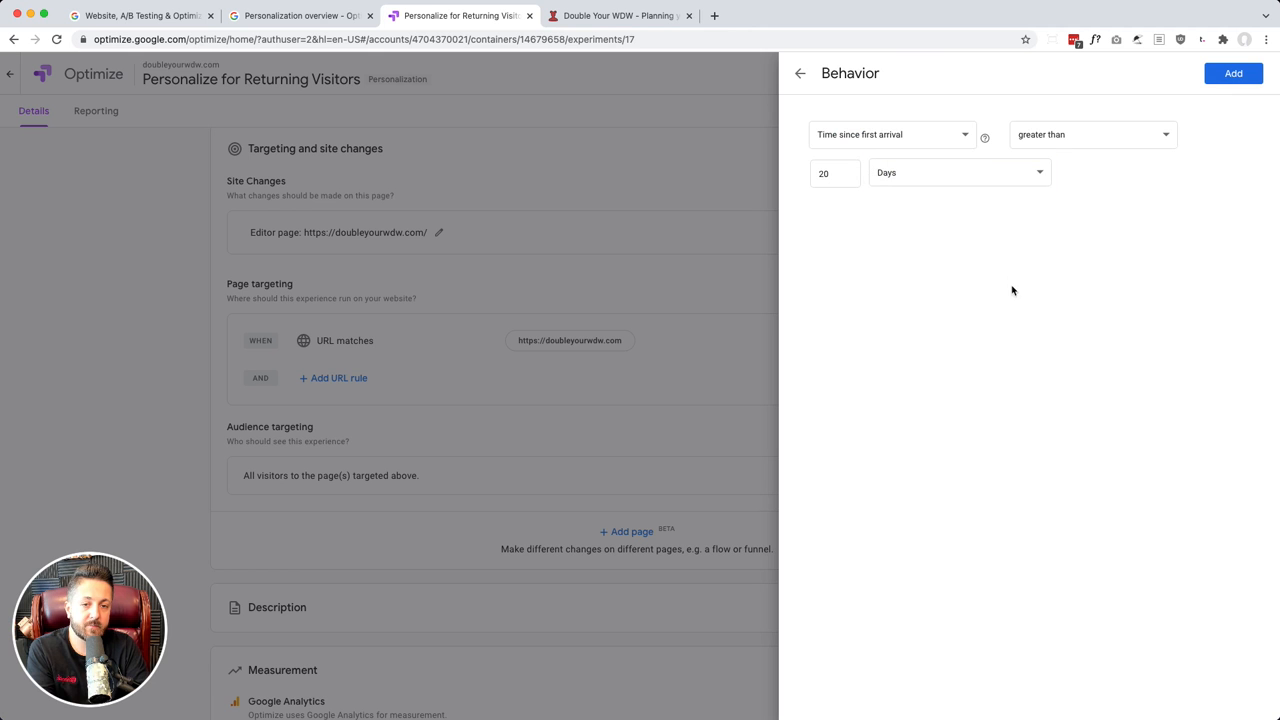
{"action": "left_click", "coordinate": [1235, 70]}
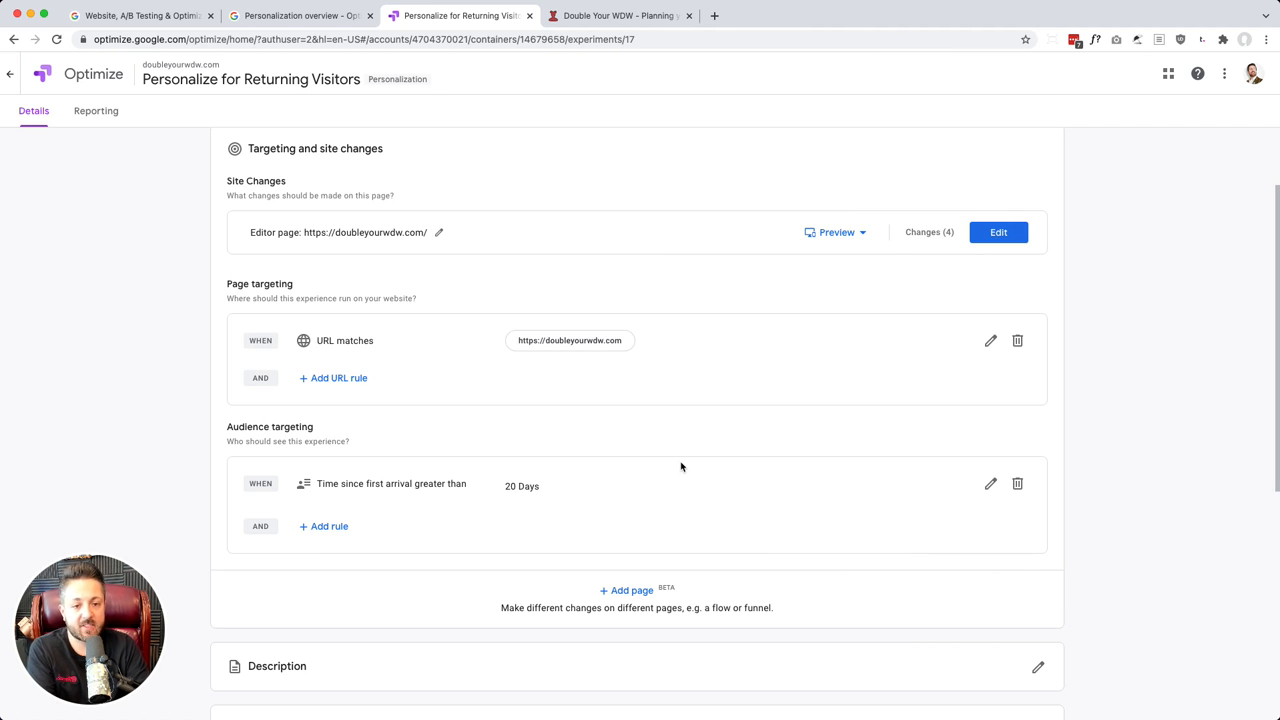
Check the targeting and measurement sections and start the returning visitors personalization.
{"action": "scroll", "coordinate": [681, 466], "scroll_direction": "down", "scroll_amount": 5}
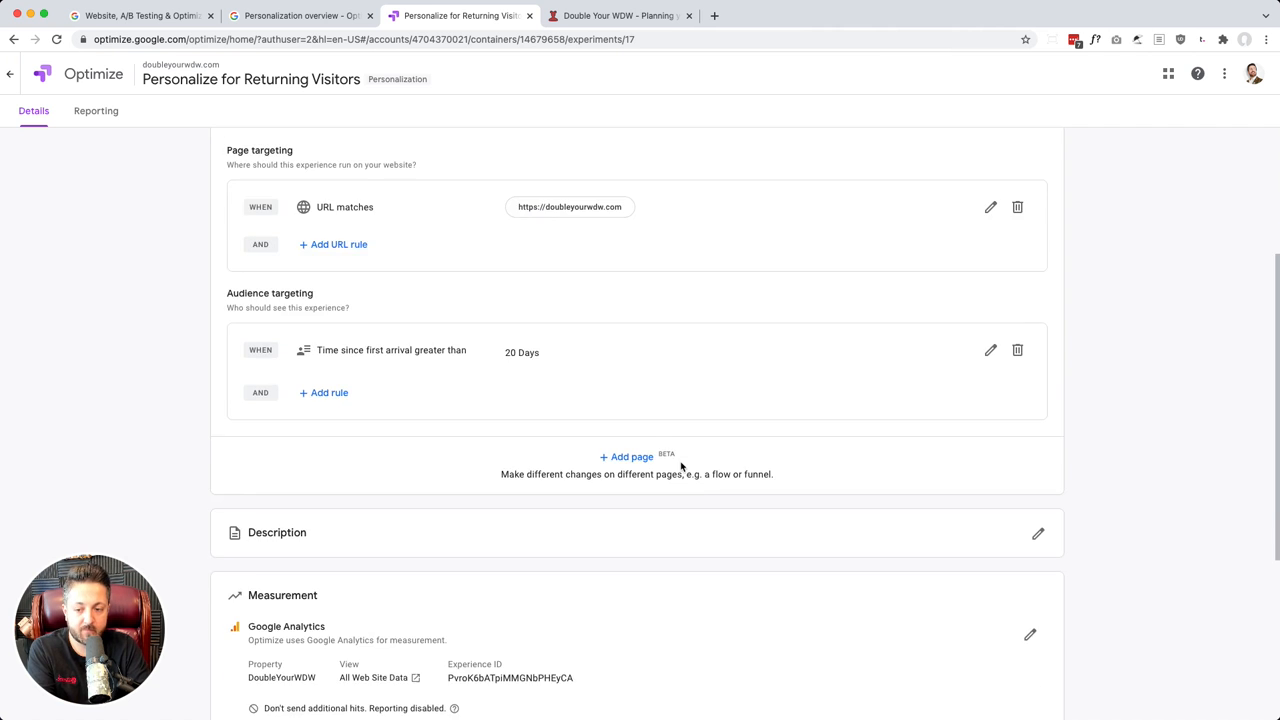
{"action": "left_click", "coordinate": [1036, 583]}
{"action": "scroll", "coordinate": [791, 374], "scroll_direction": "up", "scroll_amount": 5}
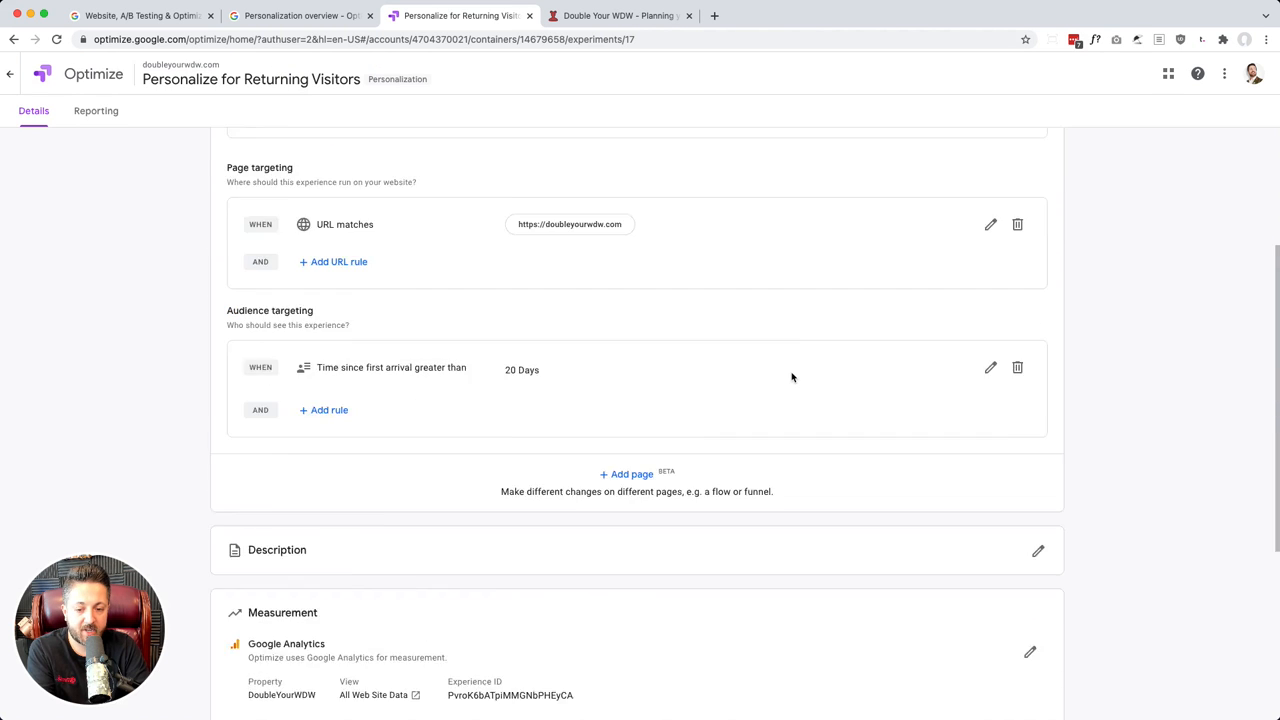
{"action": "left_click", "coordinate": [976, 167]}
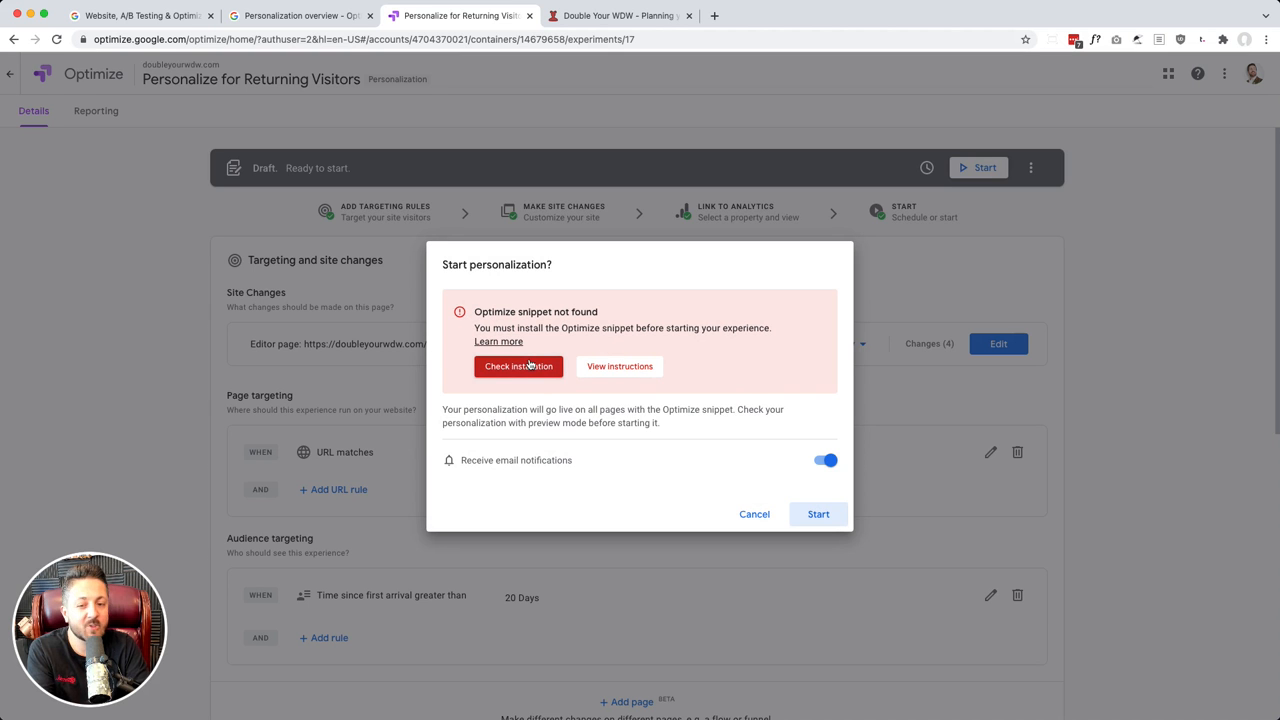
{"action": "left_click", "coordinate": [796, 510]}
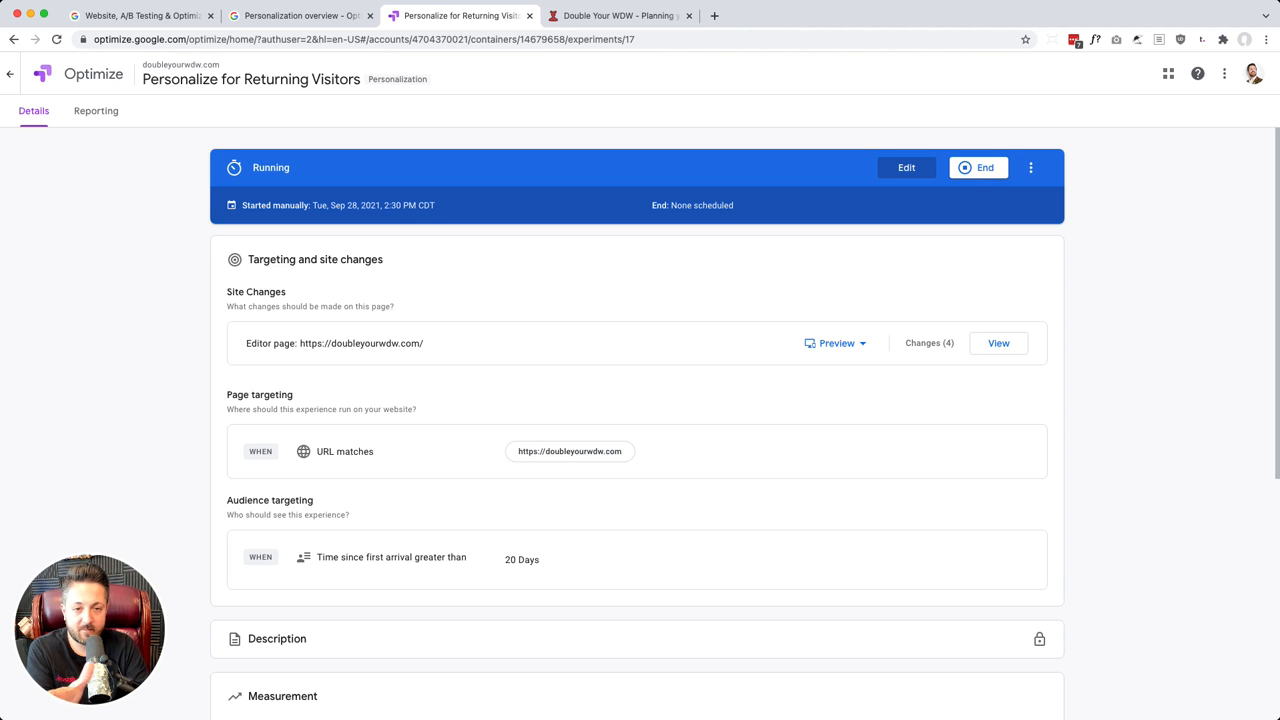
Review the running experience's targeting, measurement and installation settings.
{"action": "scroll", "coordinate": [764, 500], "scroll_direction": "down", "scroll_amount": 5}
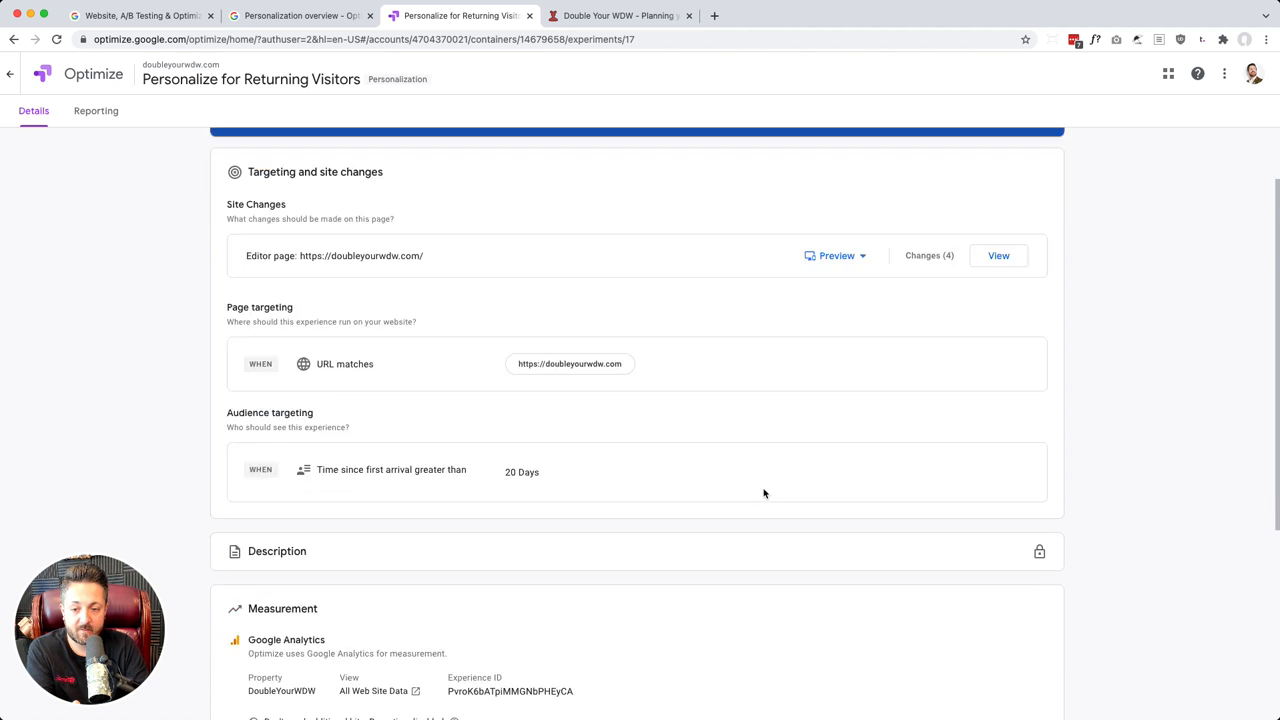
{"action": "scroll", "coordinate": [764, 493], "scroll_direction": "down", "scroll_amount": 4}
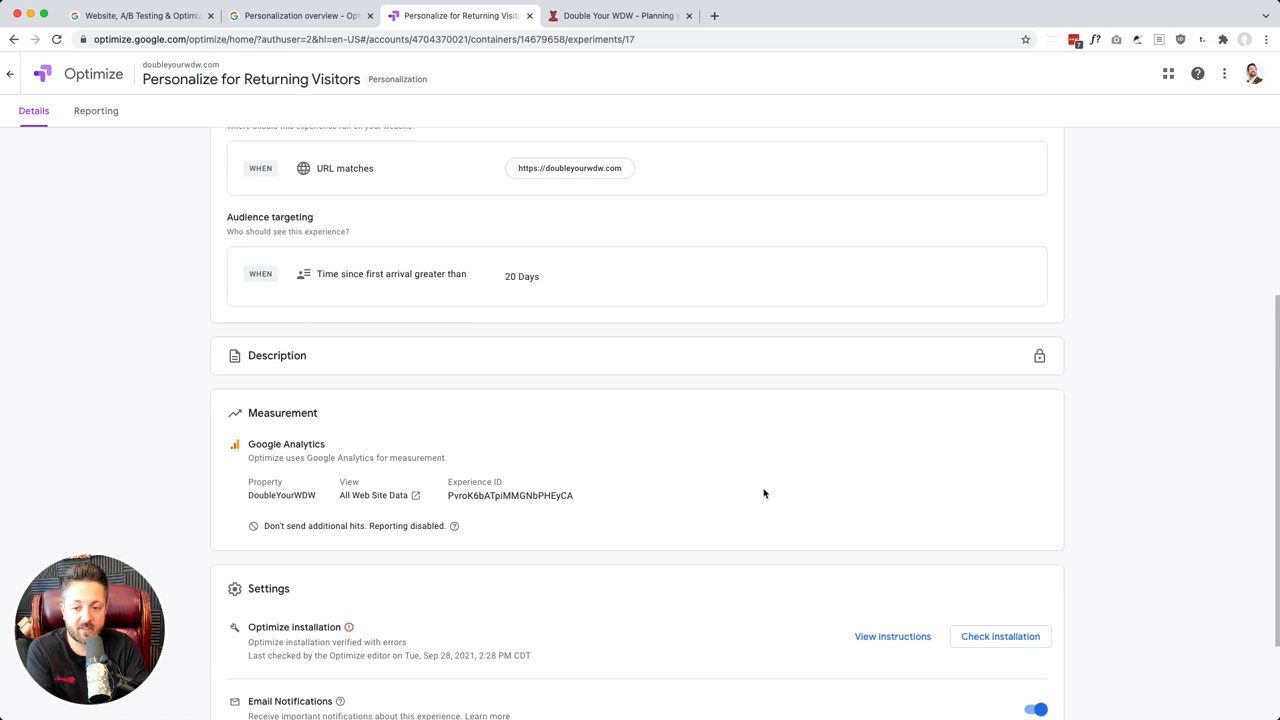
{"action": "scroll", "coordinate": [764, 493], "scroll_direction": "up", "scroll_amount": 2}
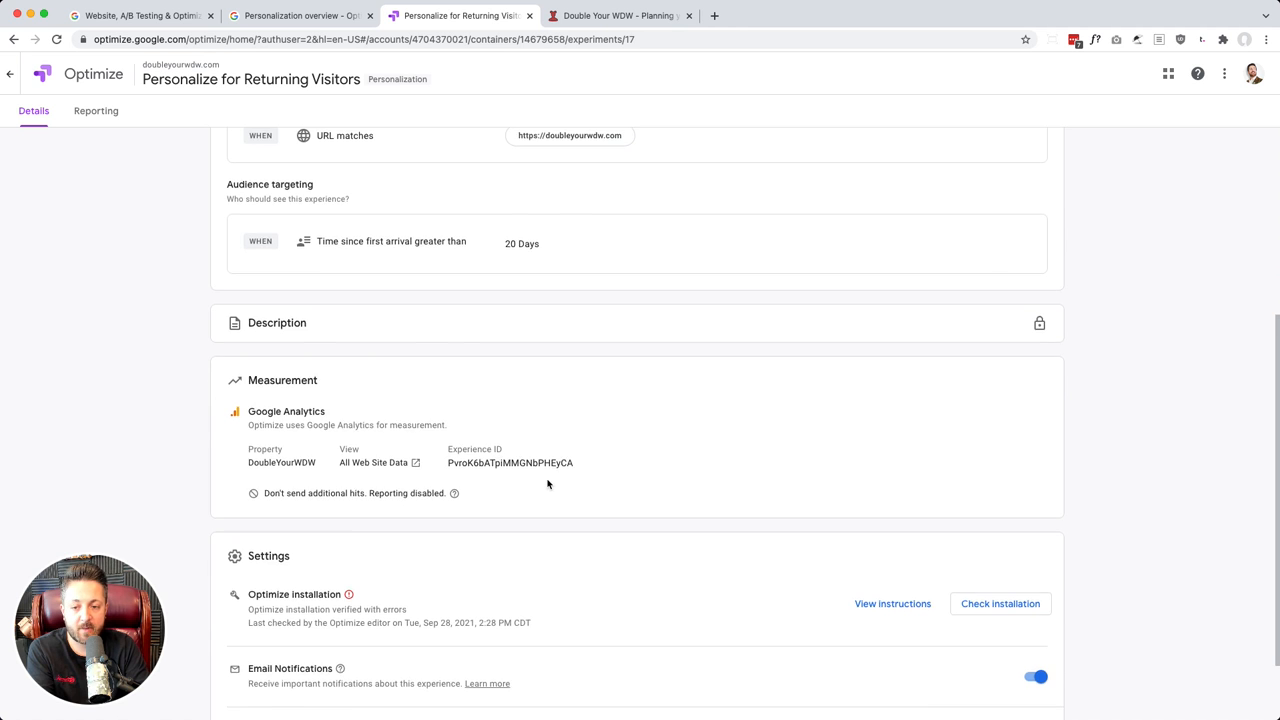
{"action": "scroll", "coordinate": [549, 480], "scroll_direction": "up", "scroll_amount": 7}
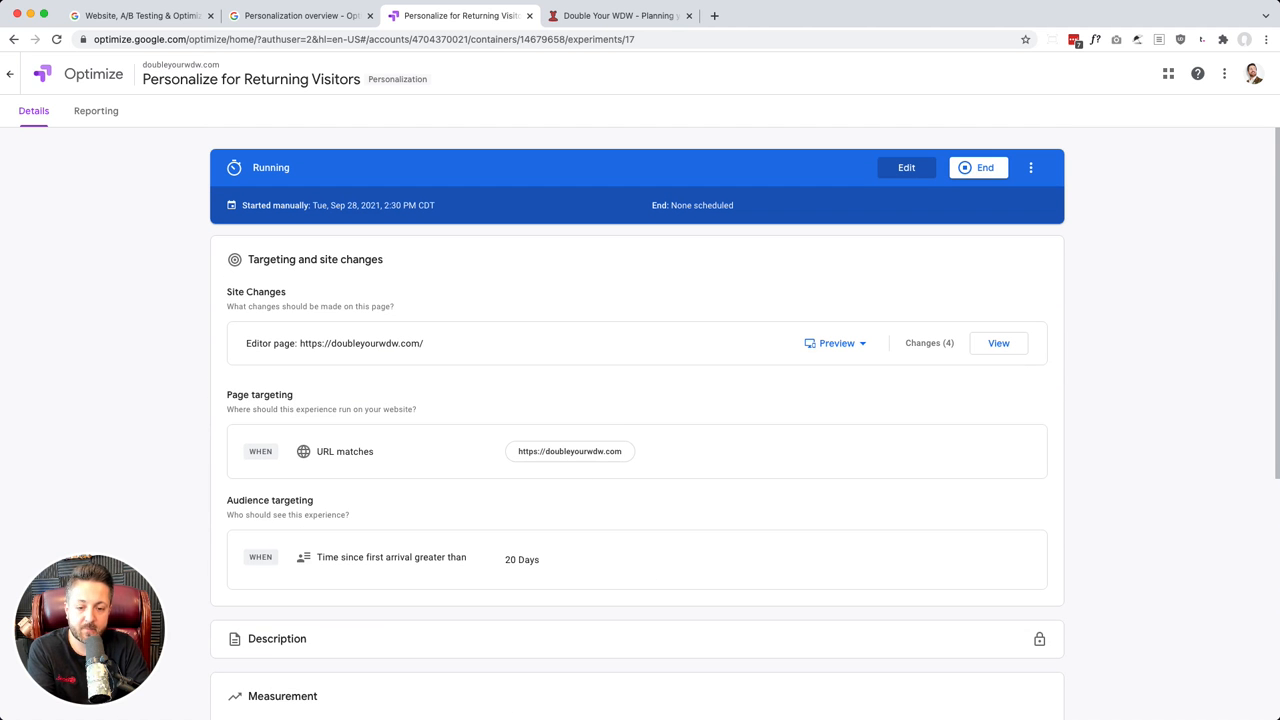